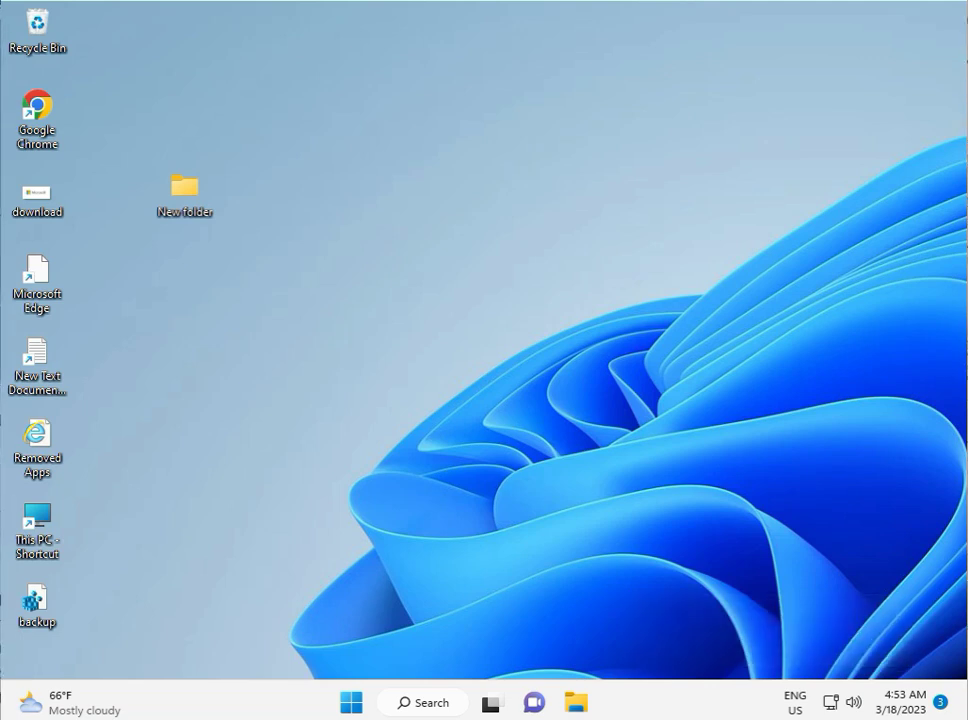
# Step: Open the Troubleshoot page of the System settings in Windows Settings
pyautogui.click(351, 703)
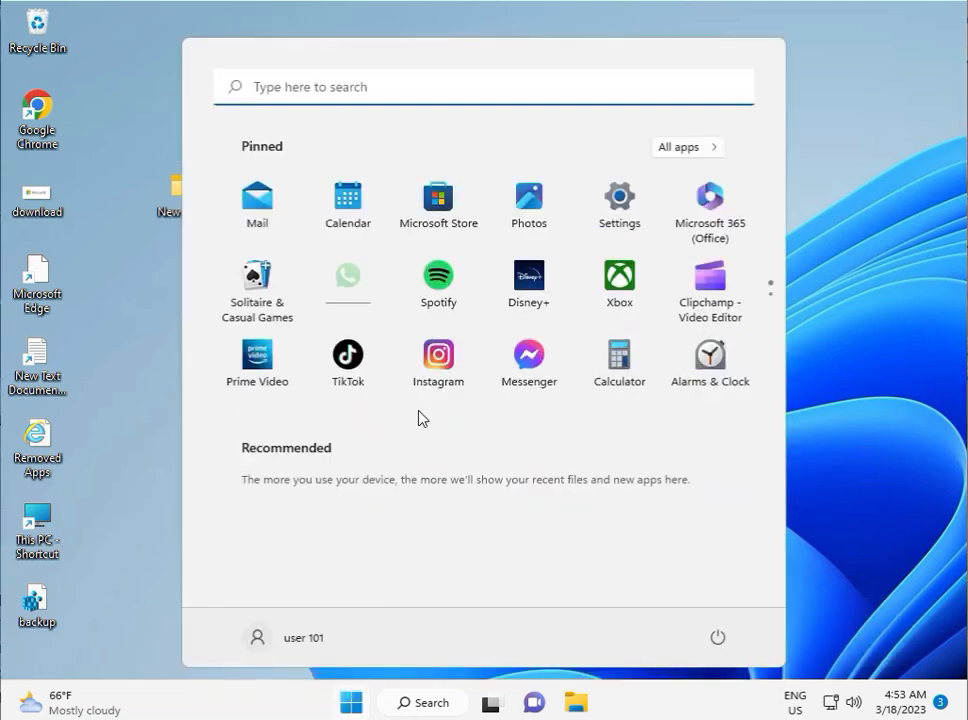
pyautogui.click(601, 197)
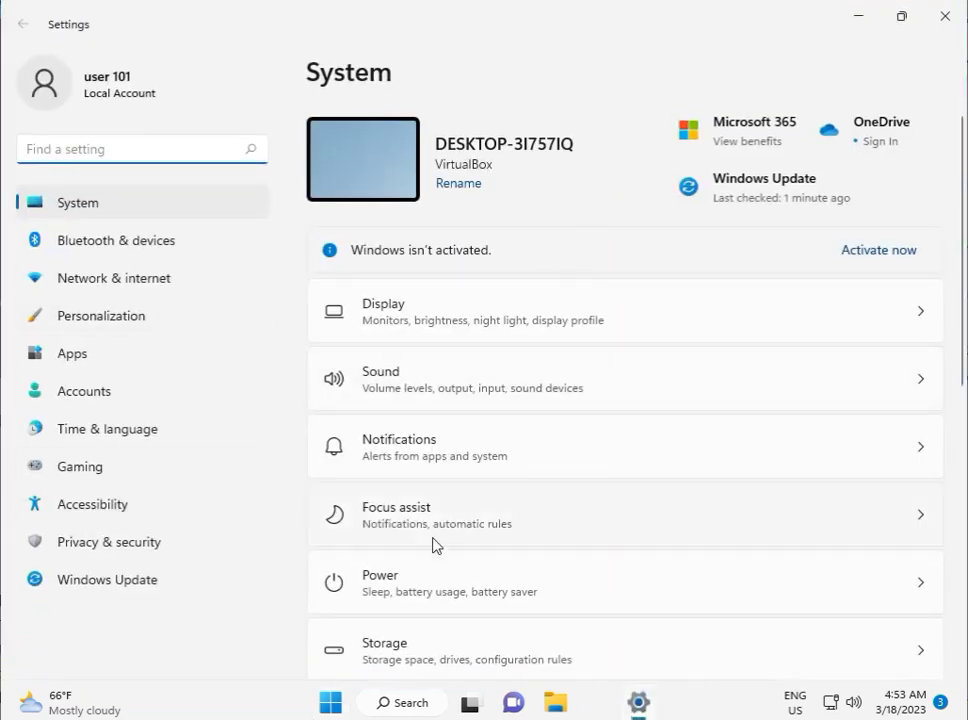
pyautogui.scroll(-5, 434, 542)
pyautogui.scroll(-3, 452, 598)
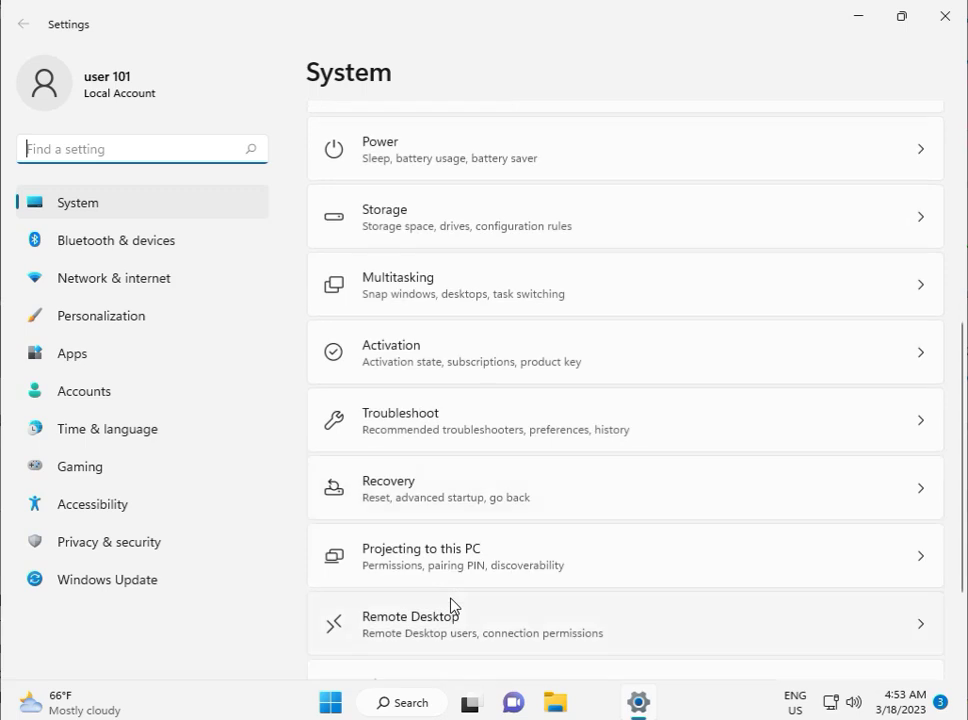
pyautogui.click(430, 424)
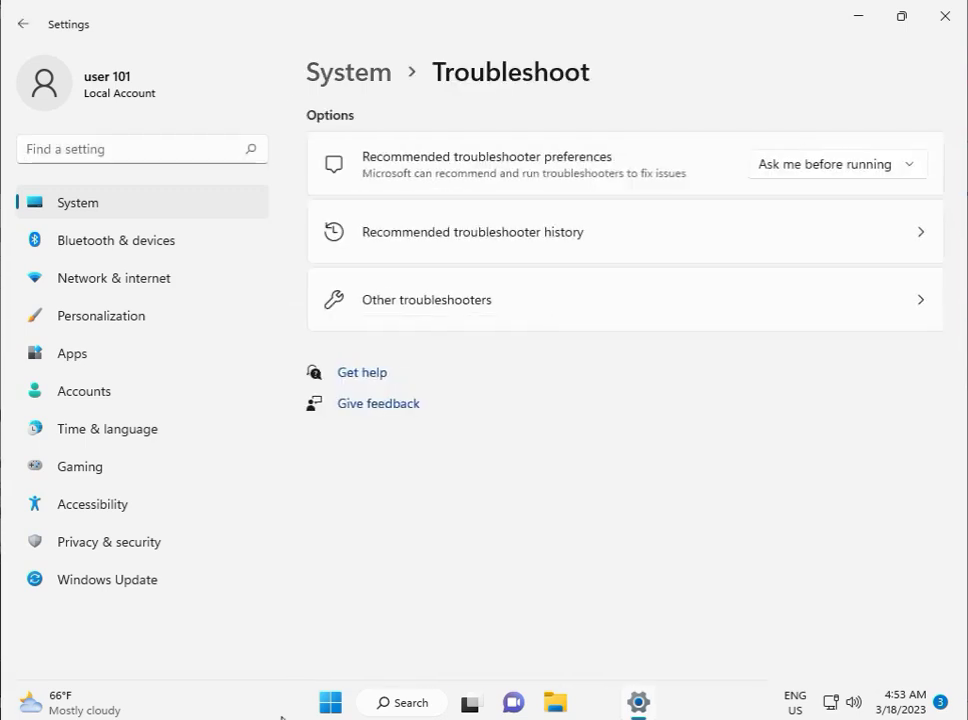
# Step: Run the Recording Audio troubleshooter from the list of other troubleshooters
pyautogui.click(482, 258)
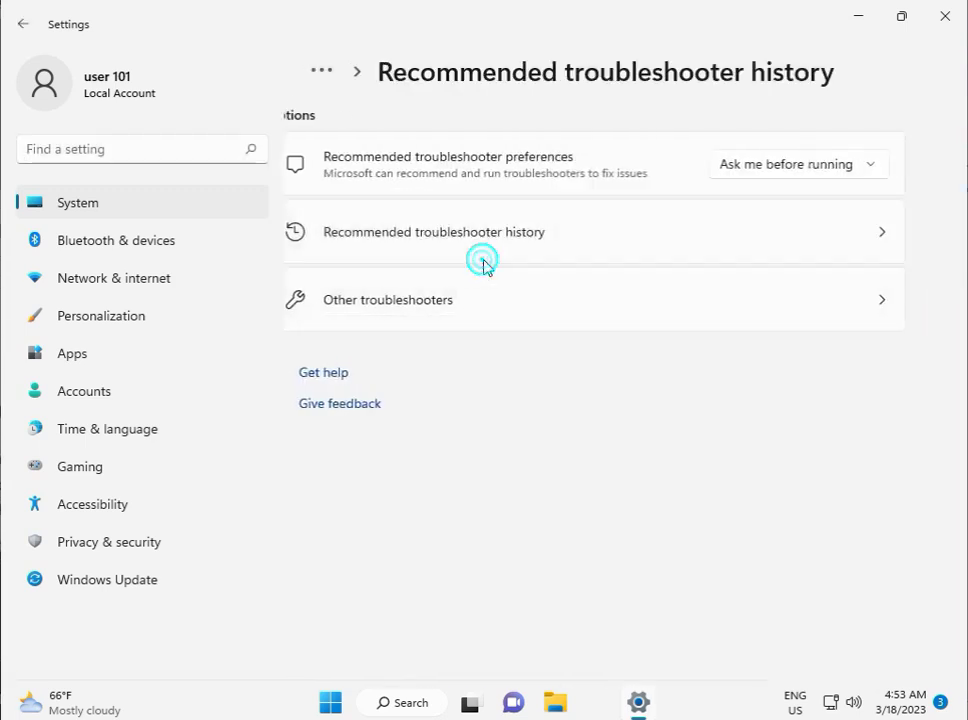
pyautogui.click(25, 25)
pyautogui.click(428, 321)
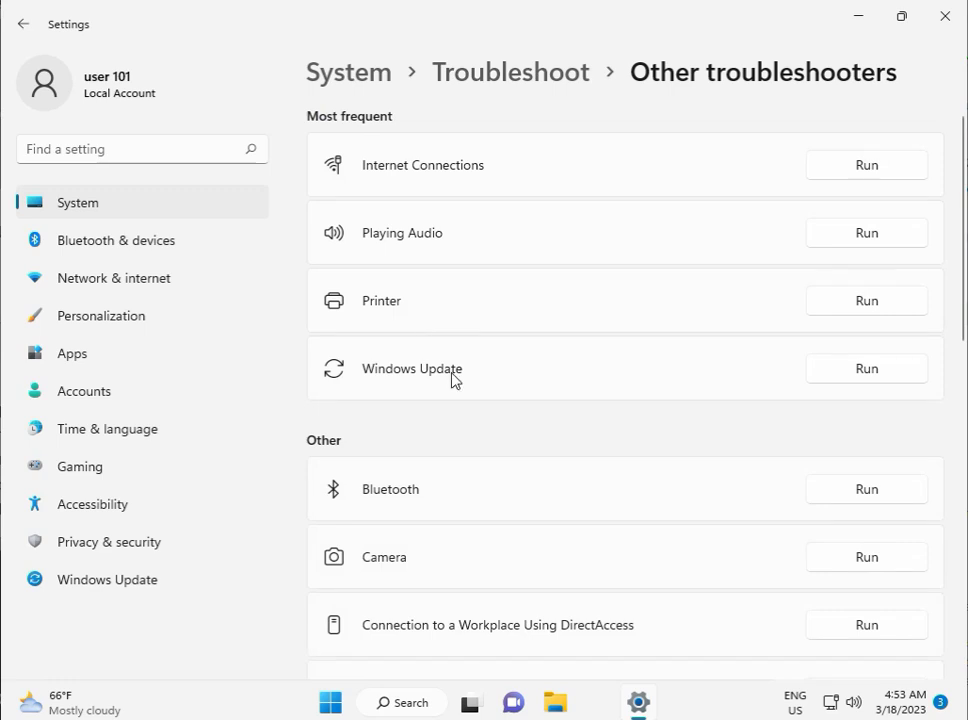
pyautogui.scroll(-5, 485, 489)
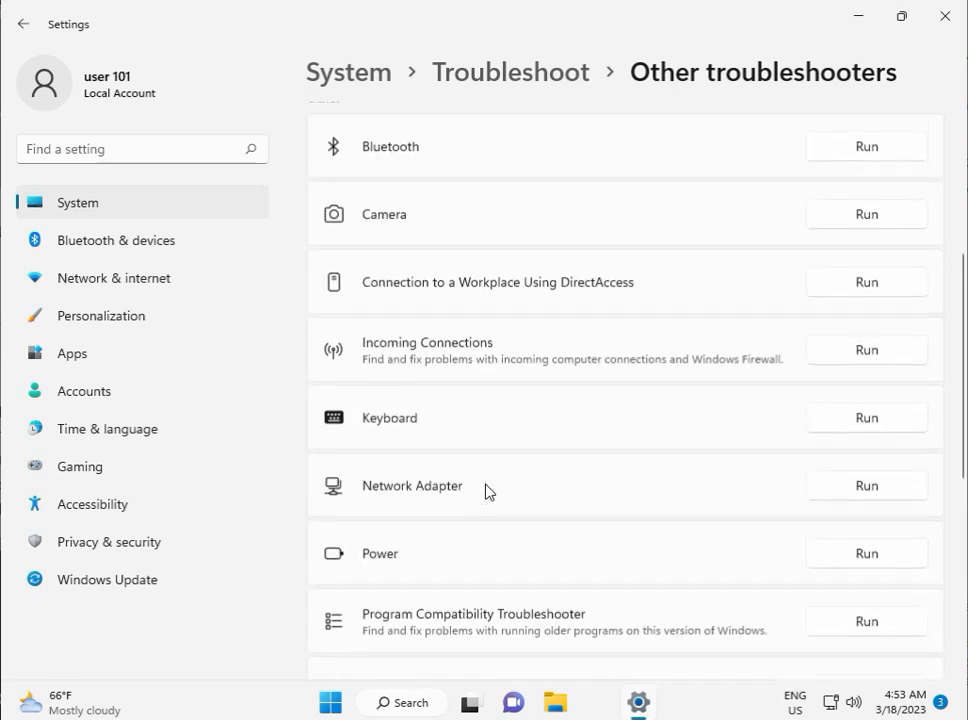
pyautogui.scroll(-1, 487, 491)
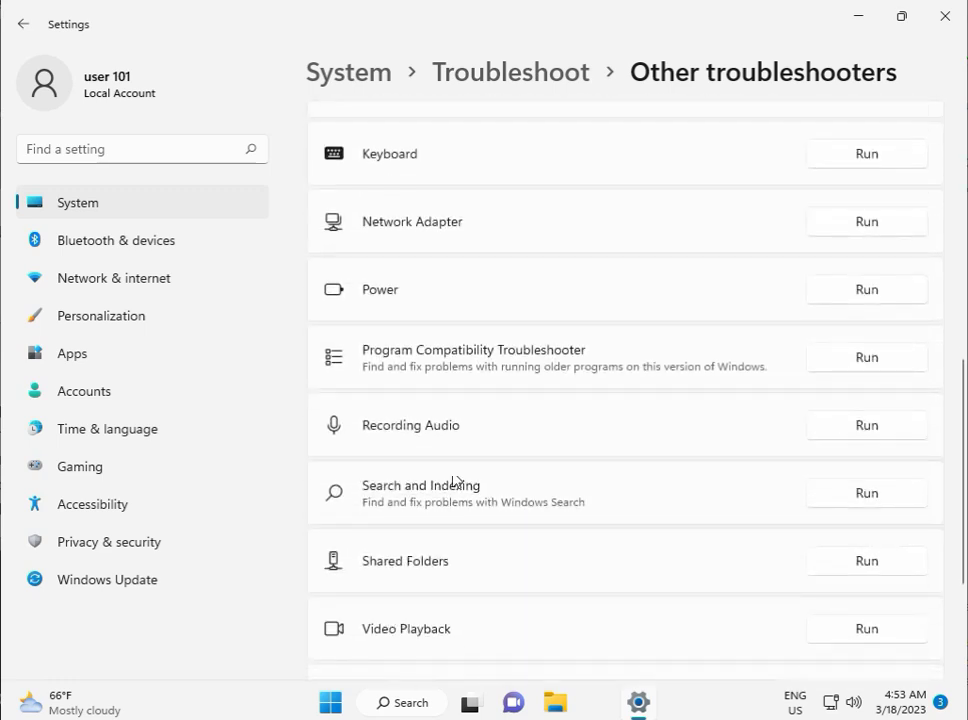
pyautogui.click(838, 430)
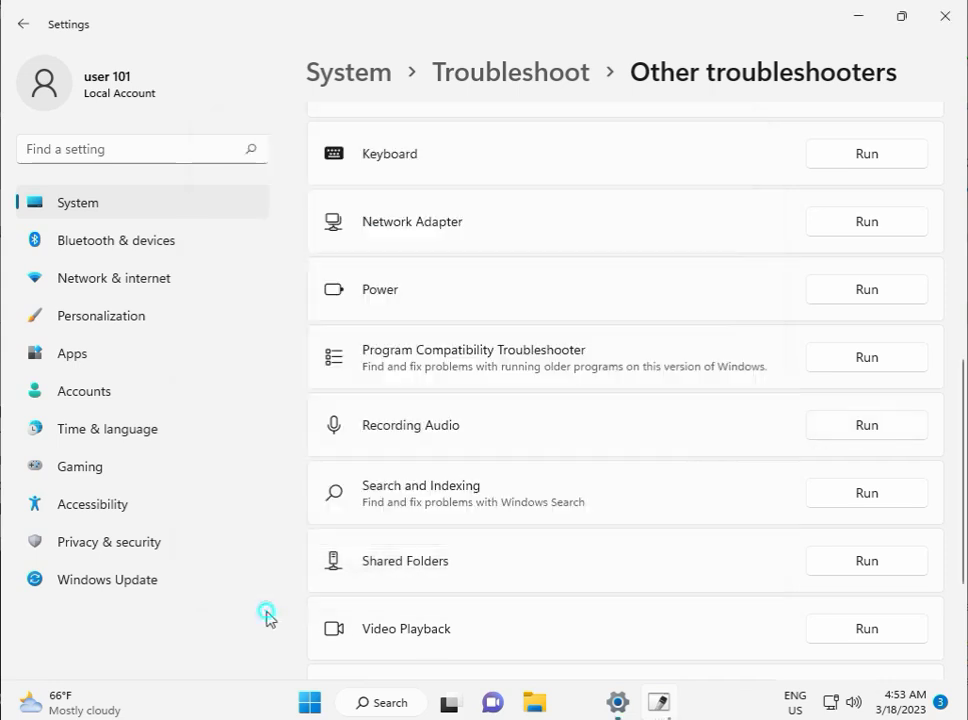
# Step: Bring up the running Recording Audio troubleshooter, close Settings, and place the troubleshooter window near the middle of the desktop
pyautogui.scroll(-3, 476, 571)
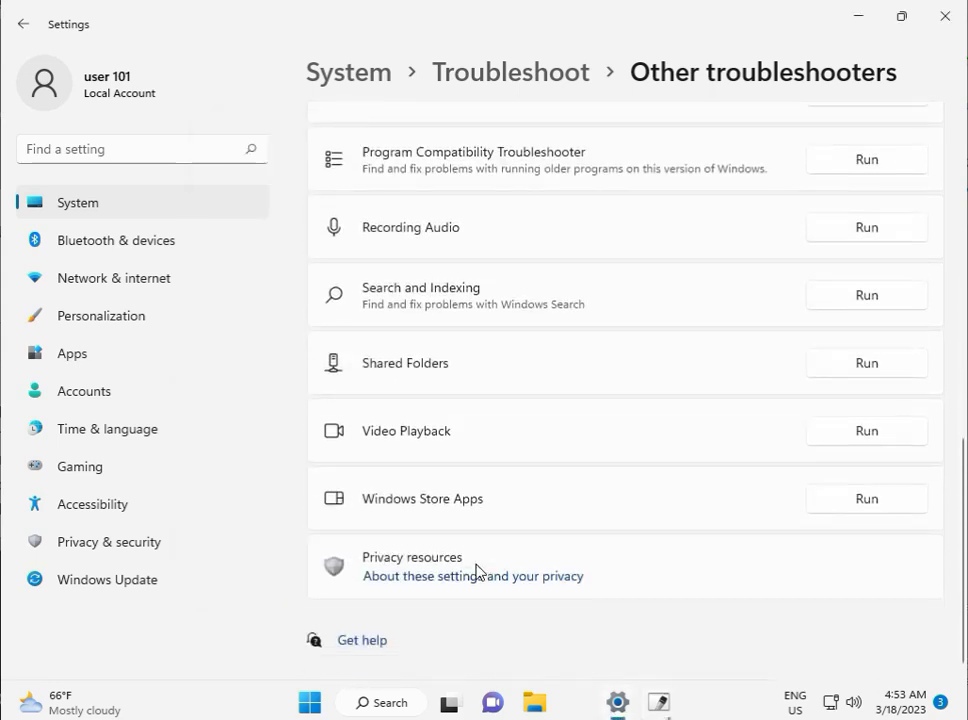
pyautogui.scroll(5, 476, 571)
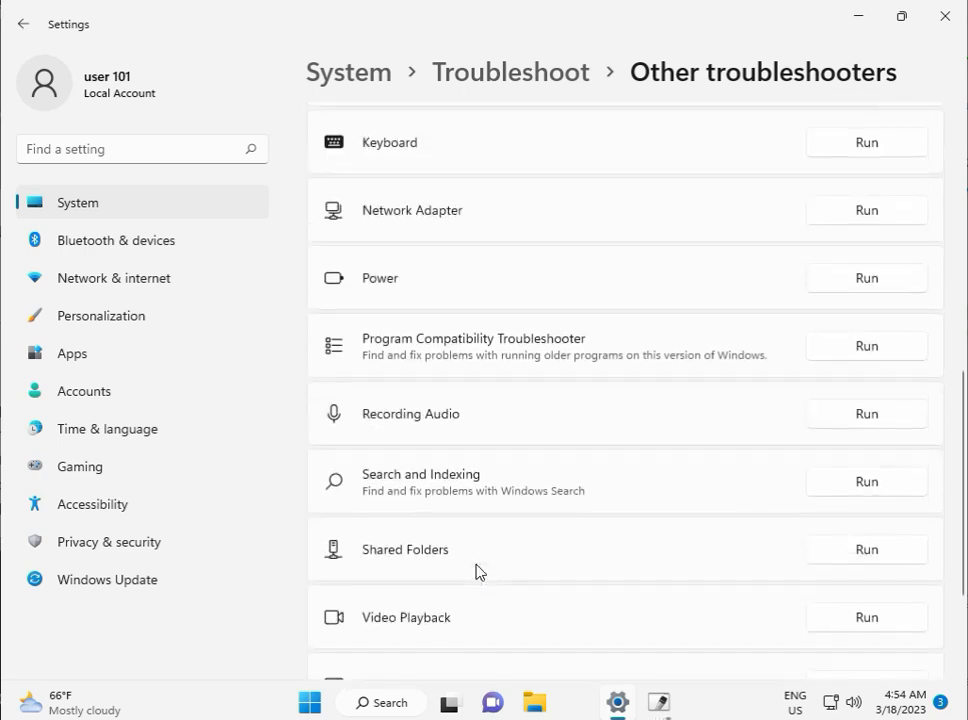
pyautogui.scroll(4, 476, 571)
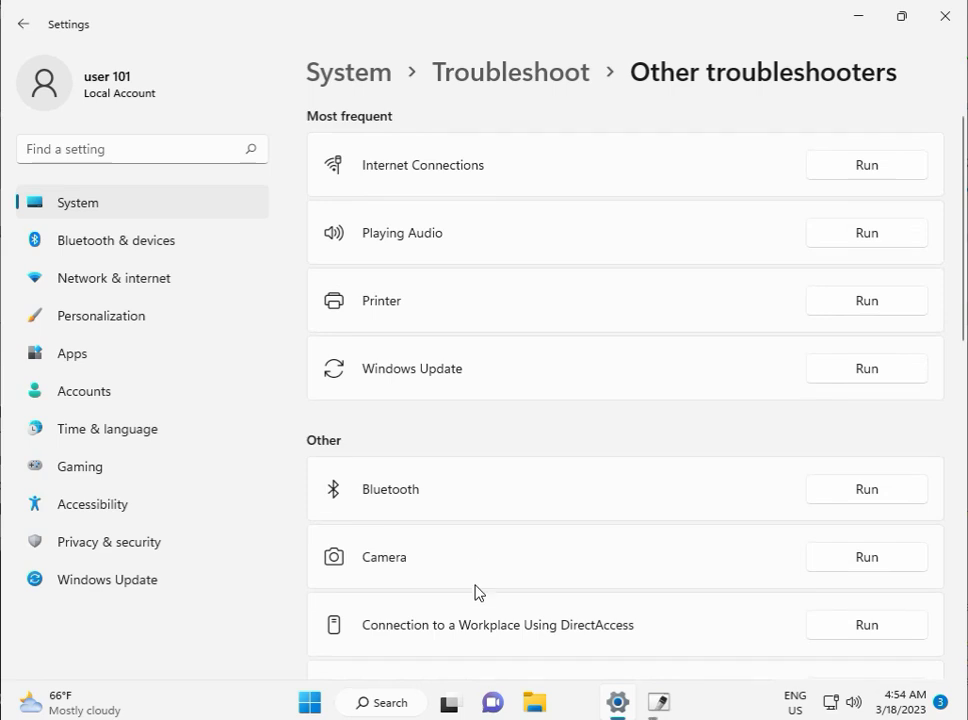
pyautogui.click(658, 702)
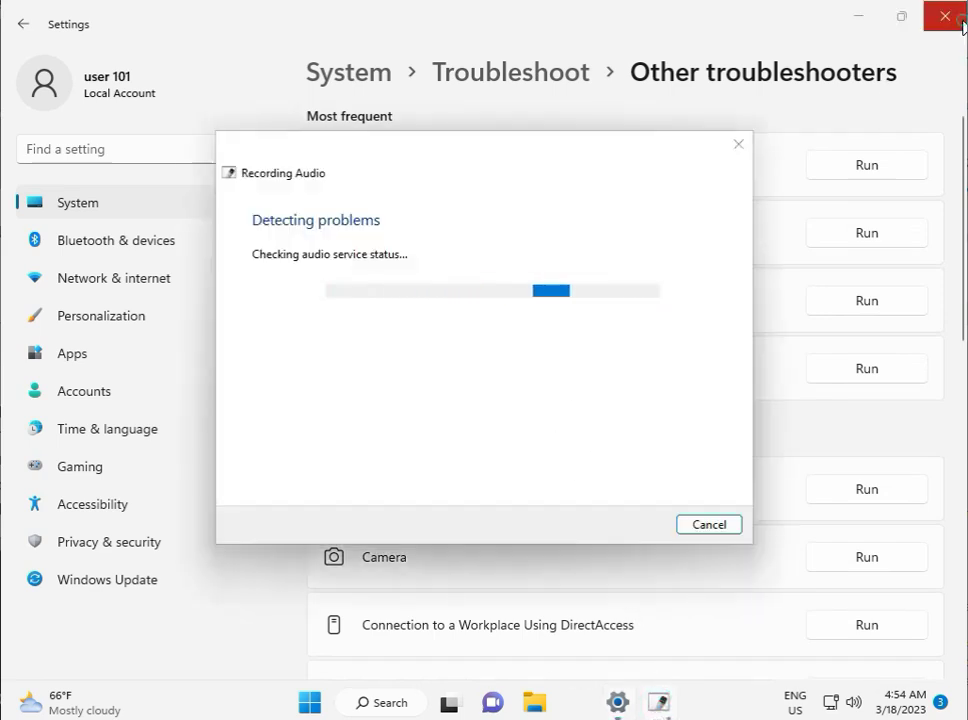
pyautogui.click(962, 20)
pyautogui.moveTo(449, 153); pyautogui.dragTo(653, 54)
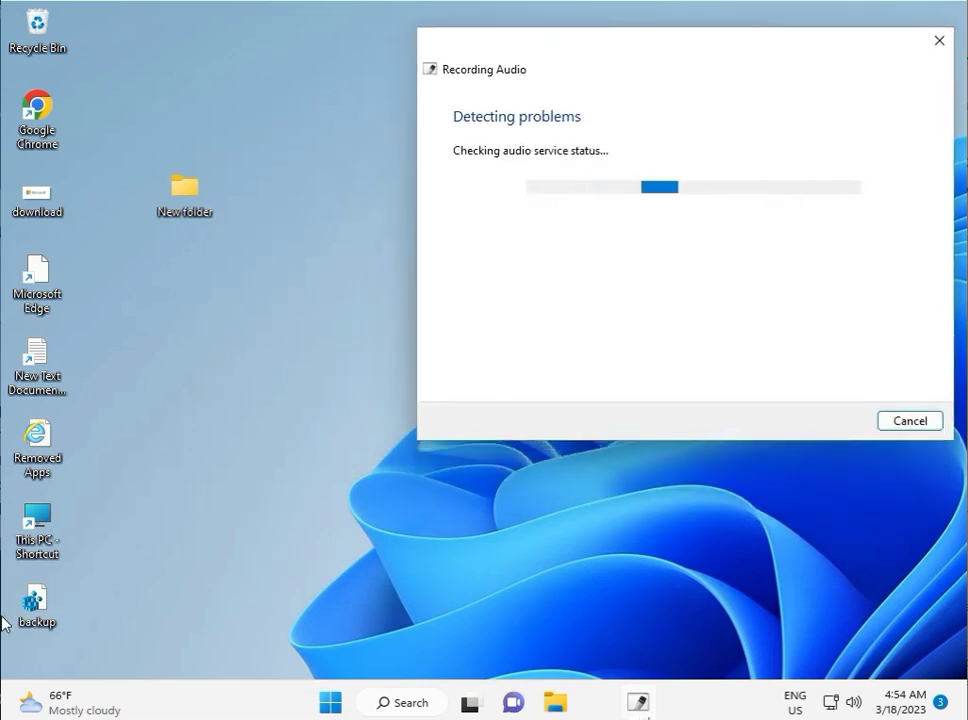
pyautogui.moveTo(687, 39); pyautogui.dragTo(518, 229)
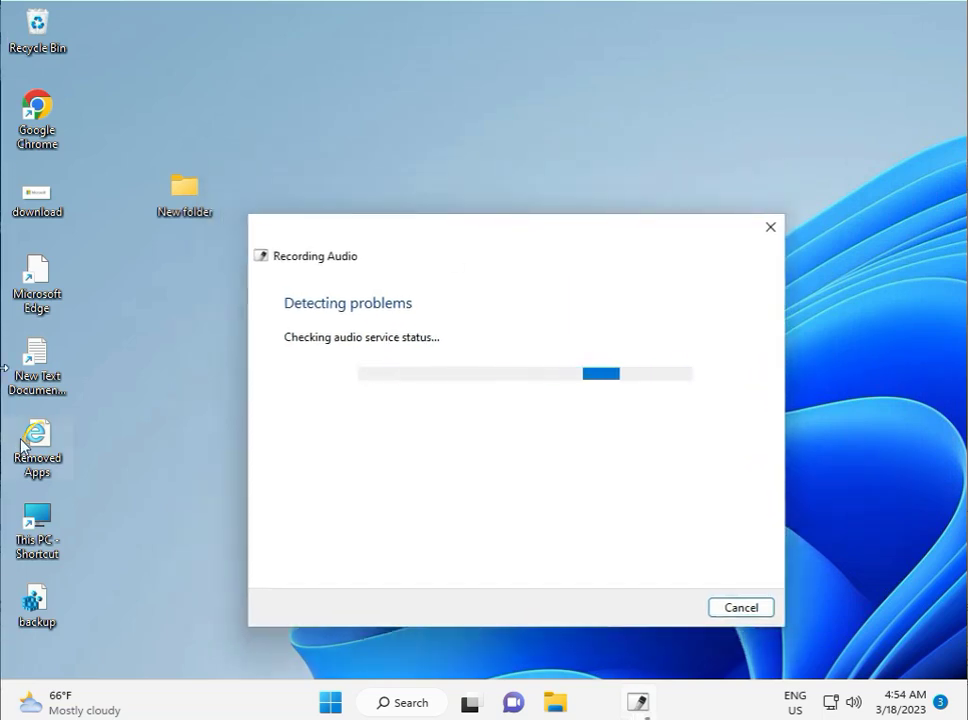
# Step: Open Computer Management for This PC from File Explorer and expand the Audio inputs and outputs category in Device Manager
pyautogui.click(556, 703)
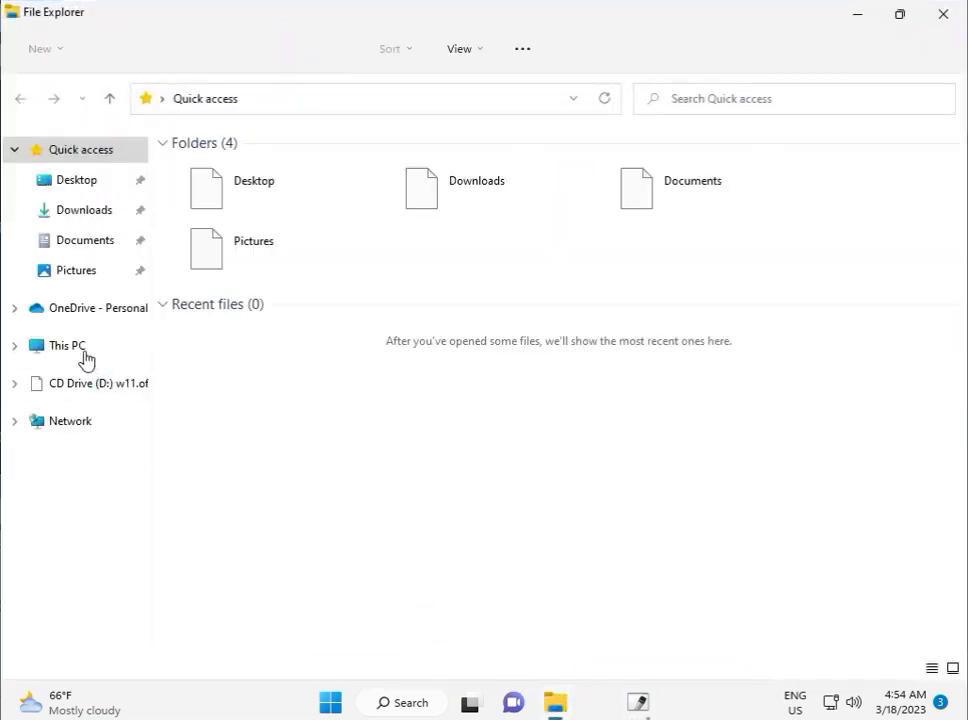
pyautogui.rightClick(84, 350)
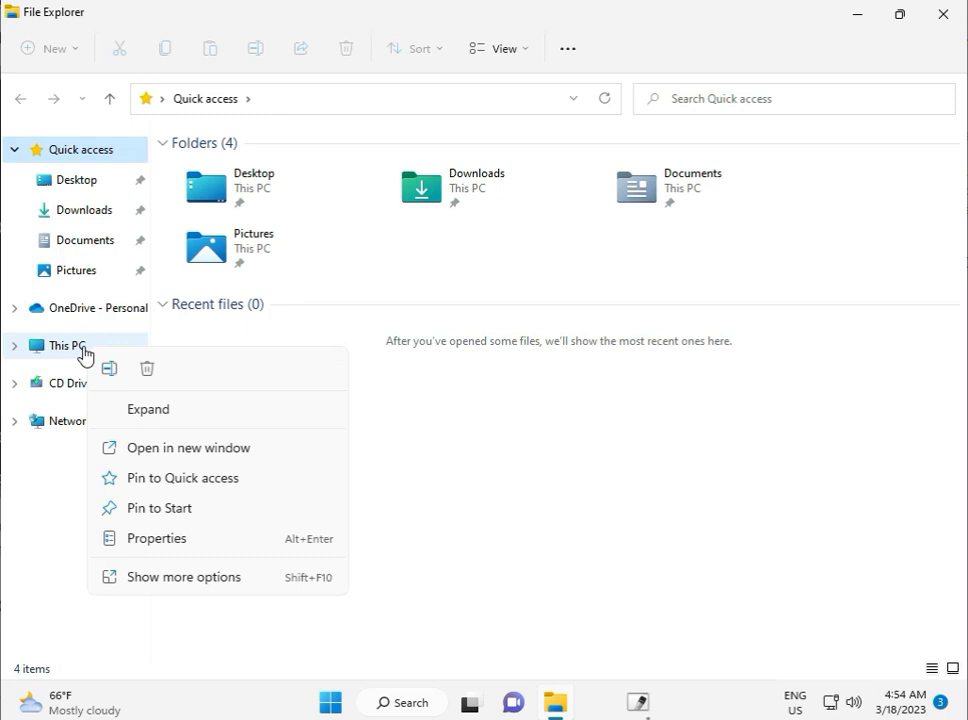
pyautogui.click(146, 576)
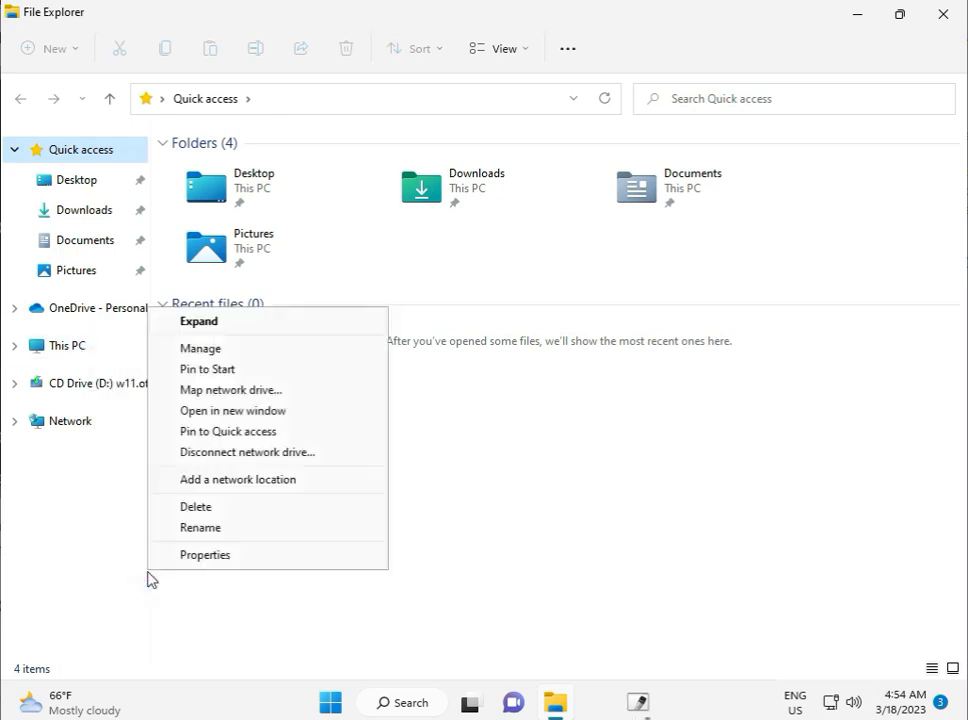
pyautogui.click(212, 352)
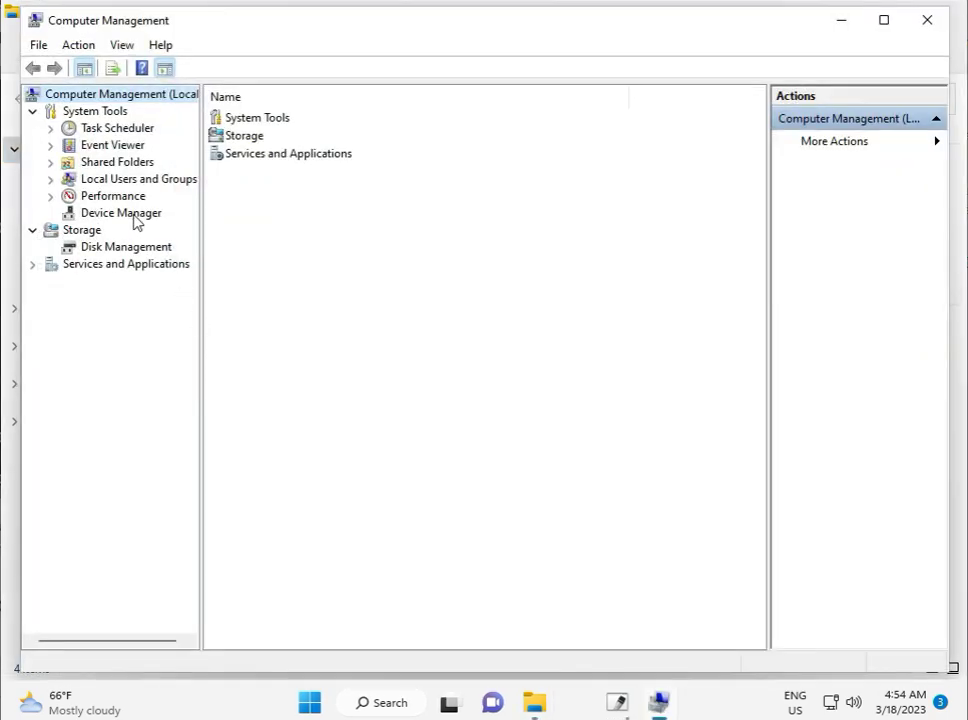
pyautogui.click(131, 213)
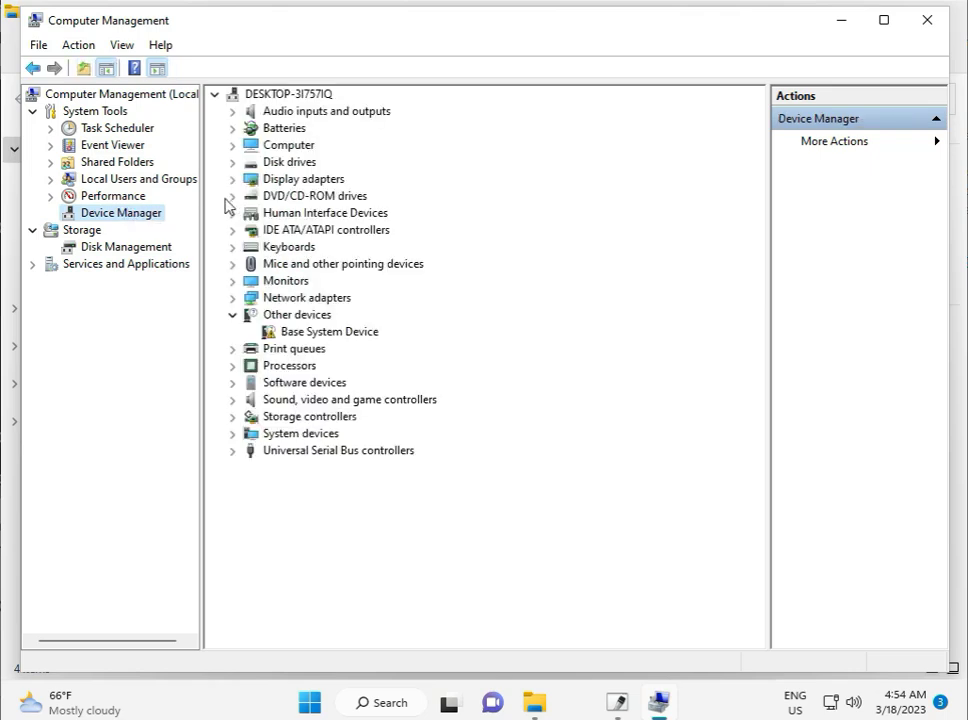
pyautogui.click(233, 112)
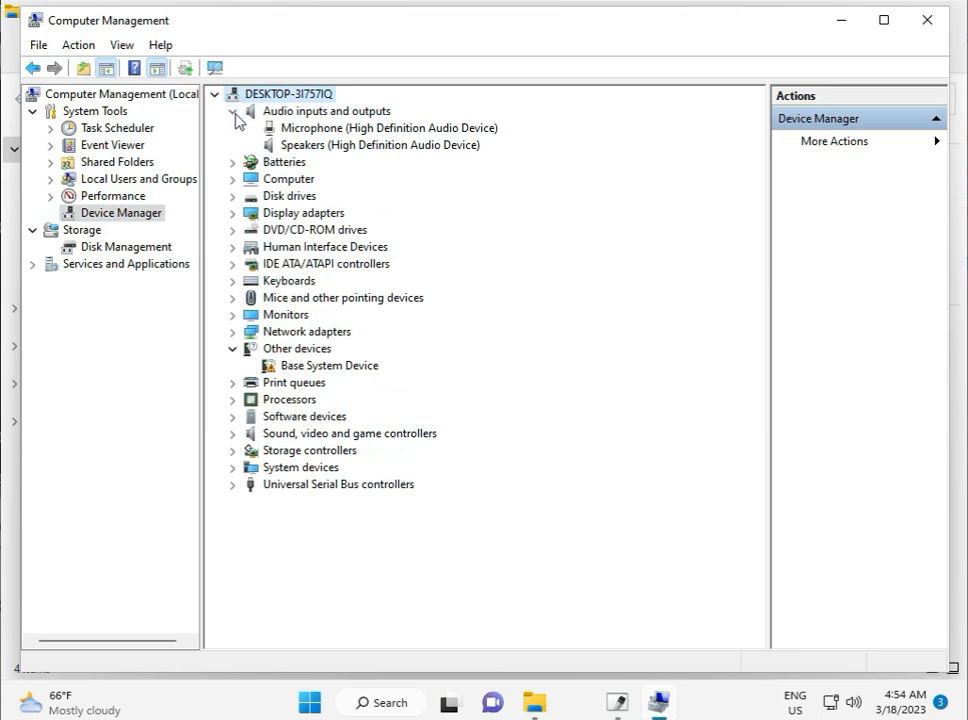
# Step: Return to the Recording Audio troubleshooter and close it
pyautogui.click(619, 704)
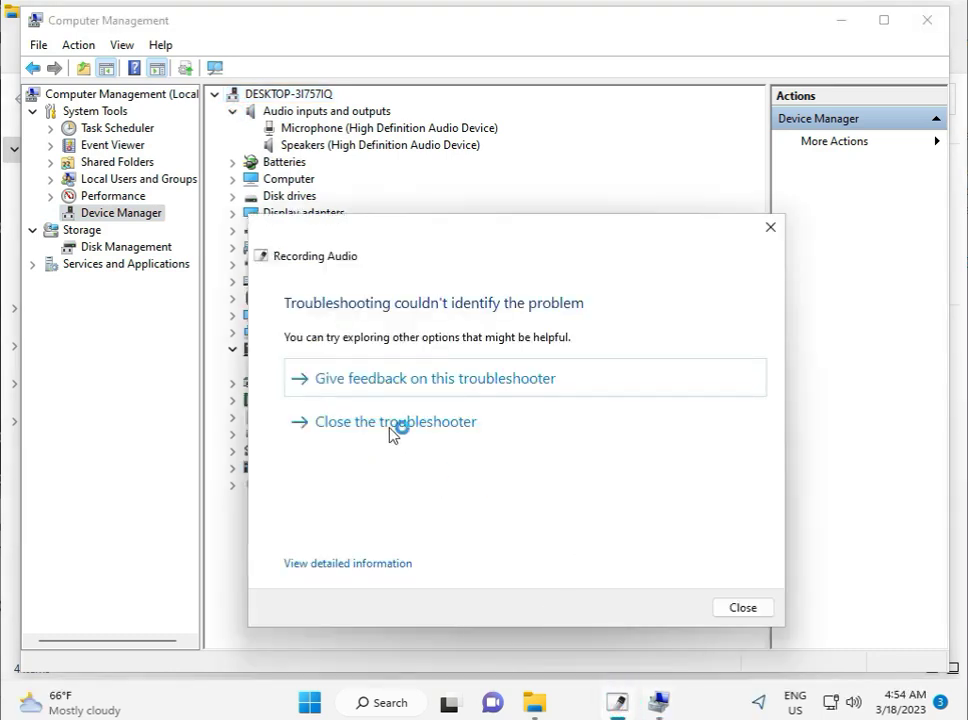
pyautogui.click(771, 227)
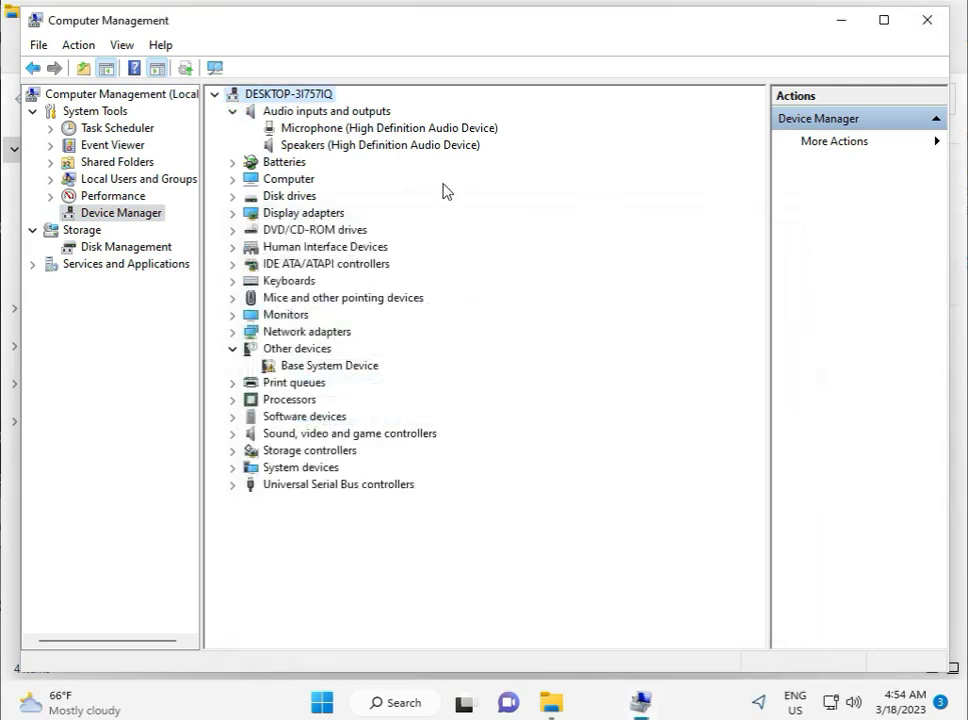
# Step: Search automatically for an updated driver for the Microphone (High Definition Audio Device), and close the driver update wizard
pyautogui.click(331, 135)
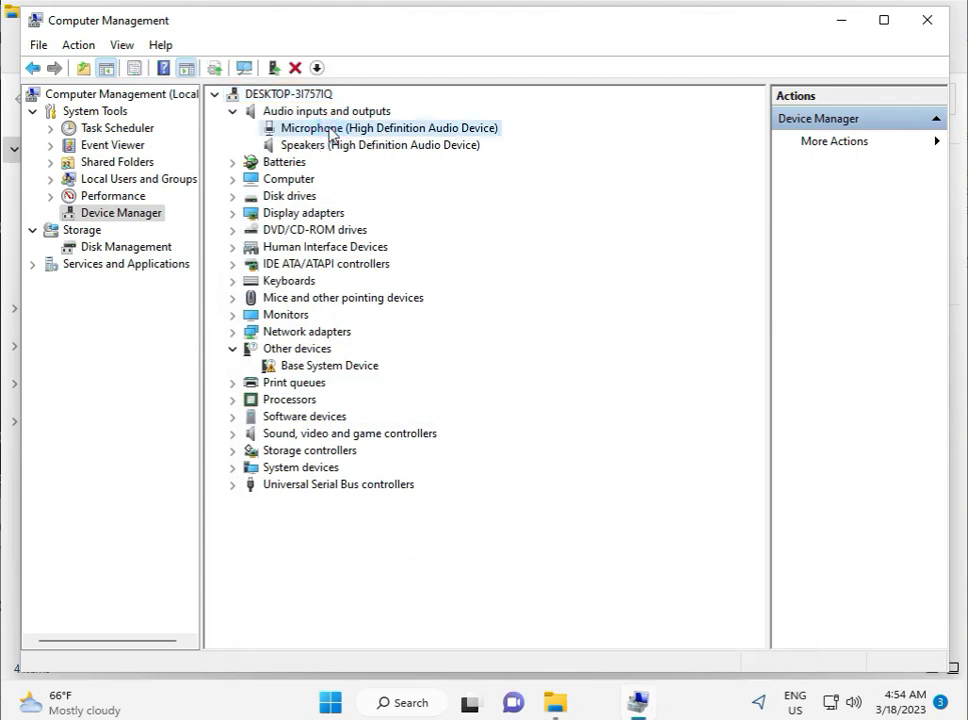
pyautogui.rightClick(331, 135)
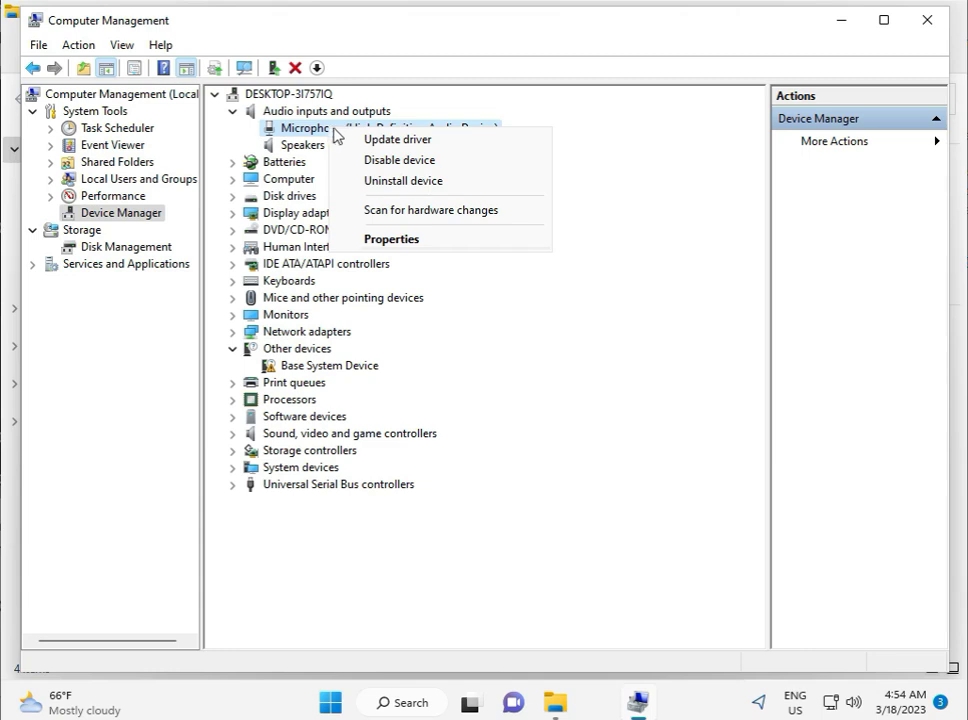
pyautogui.click(370, 141)
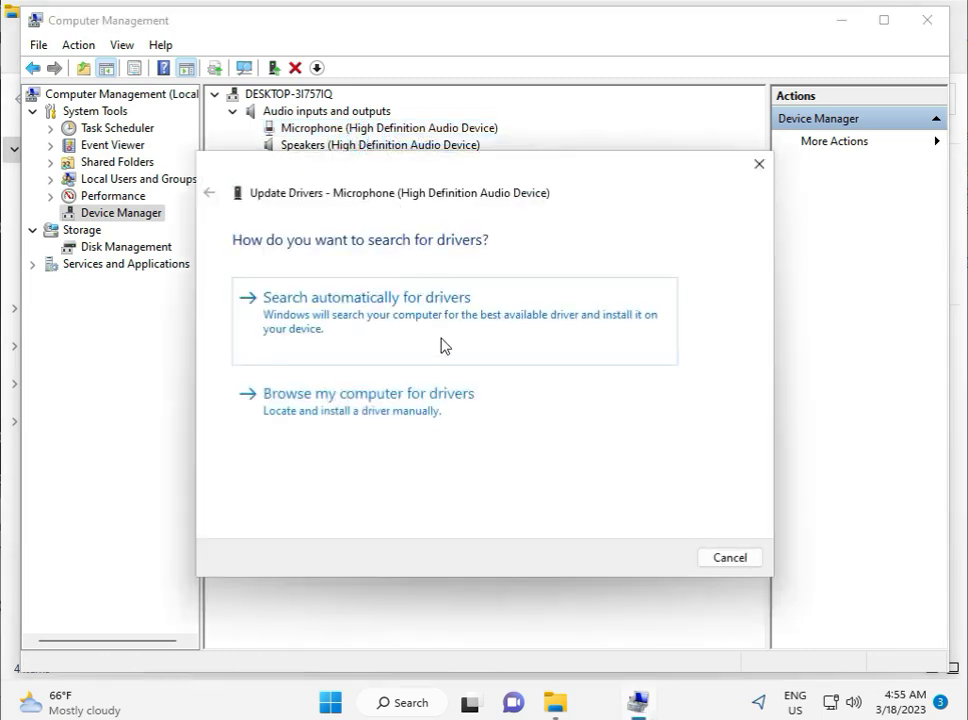
pyautogui.click(443, 352)
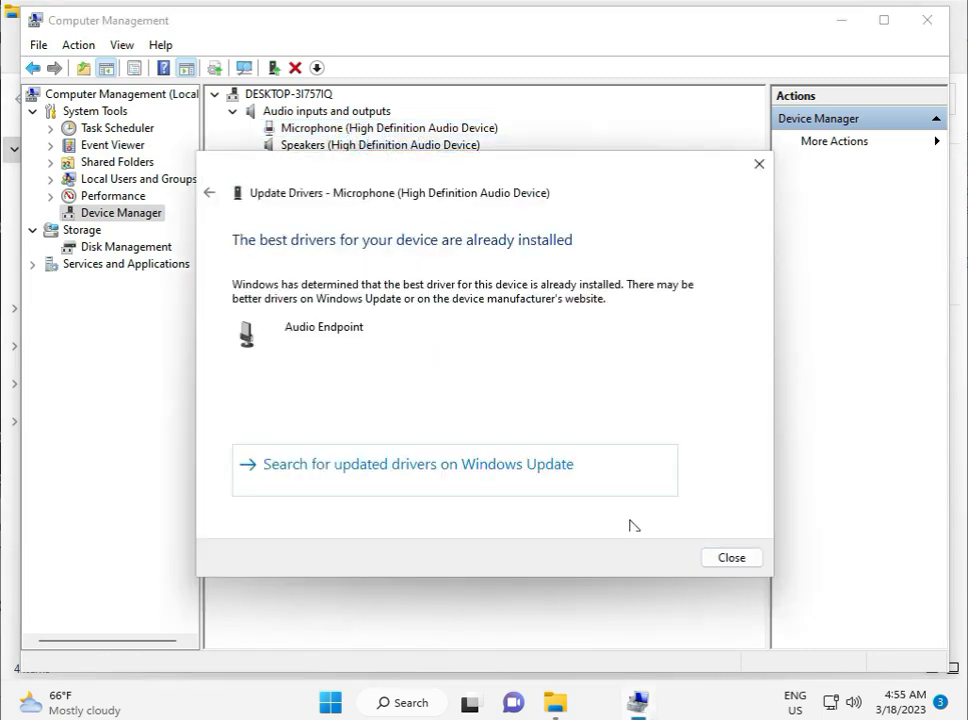
pyautogui.click(712, 560)
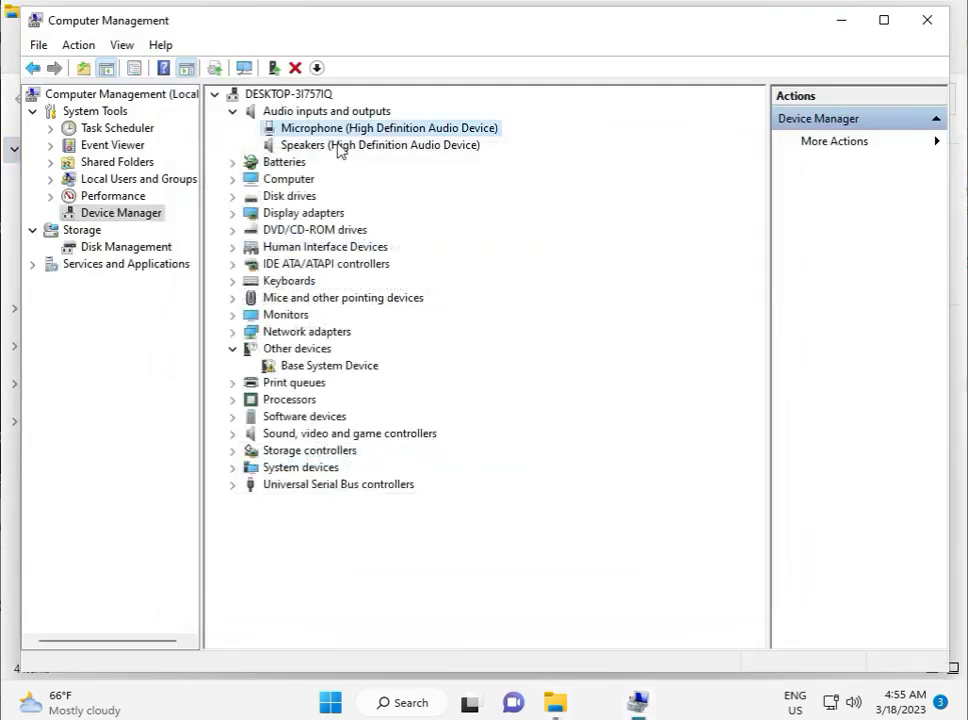
# Step: Uninstall the Speakers (High Definition Audio Device) from the system
pyautogui.click(340, 149)
pyautogui.rightClick(340, 149)
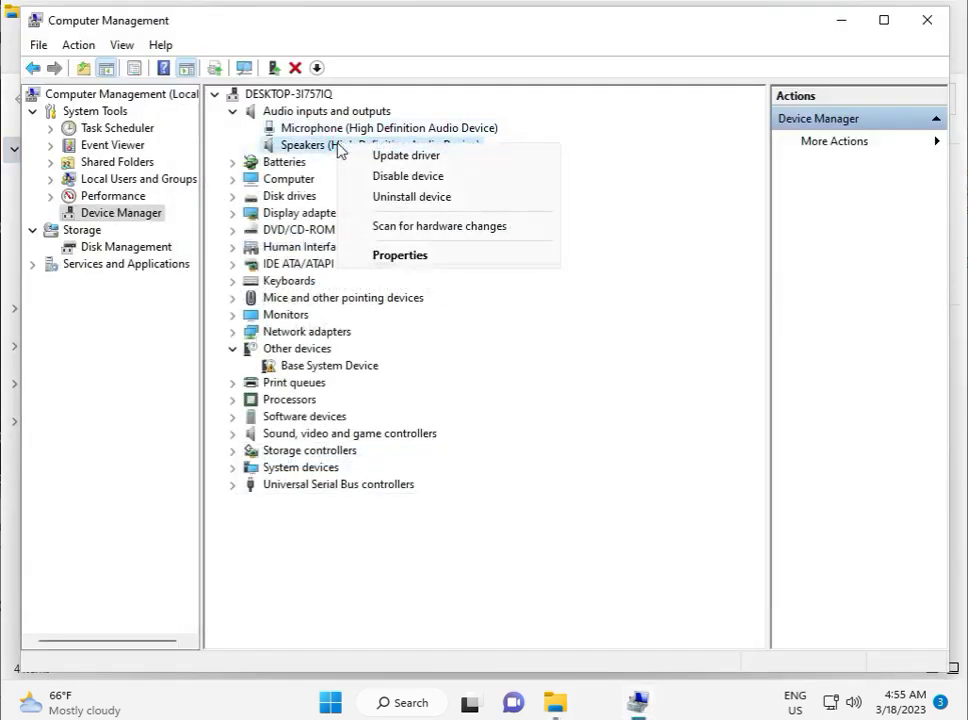
pyautogui.click(379, 198)
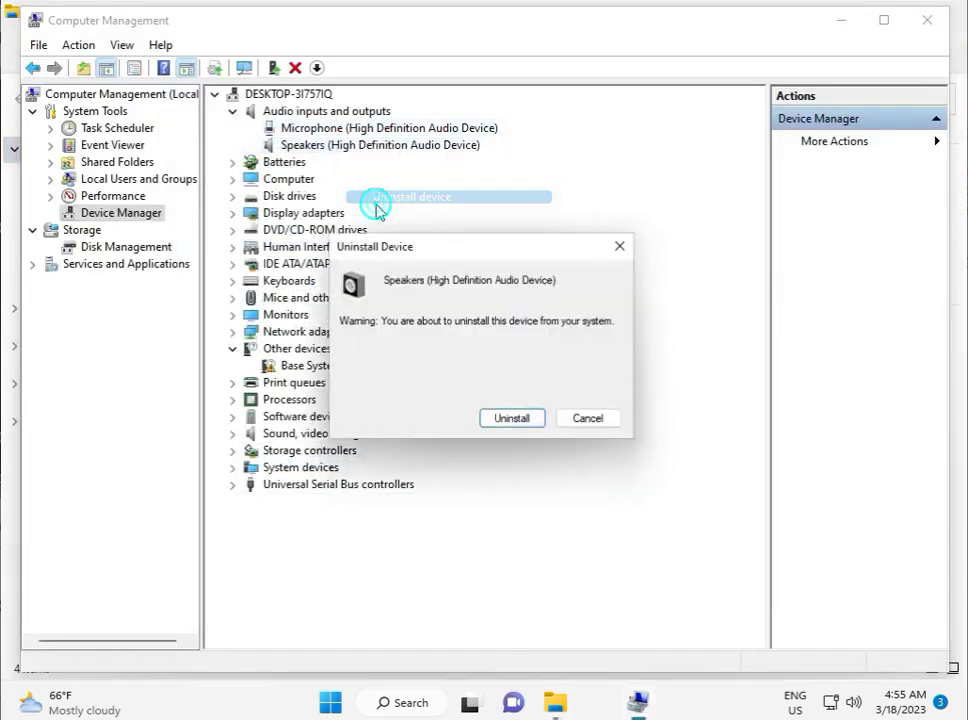
pyautogui.click(515, 423)
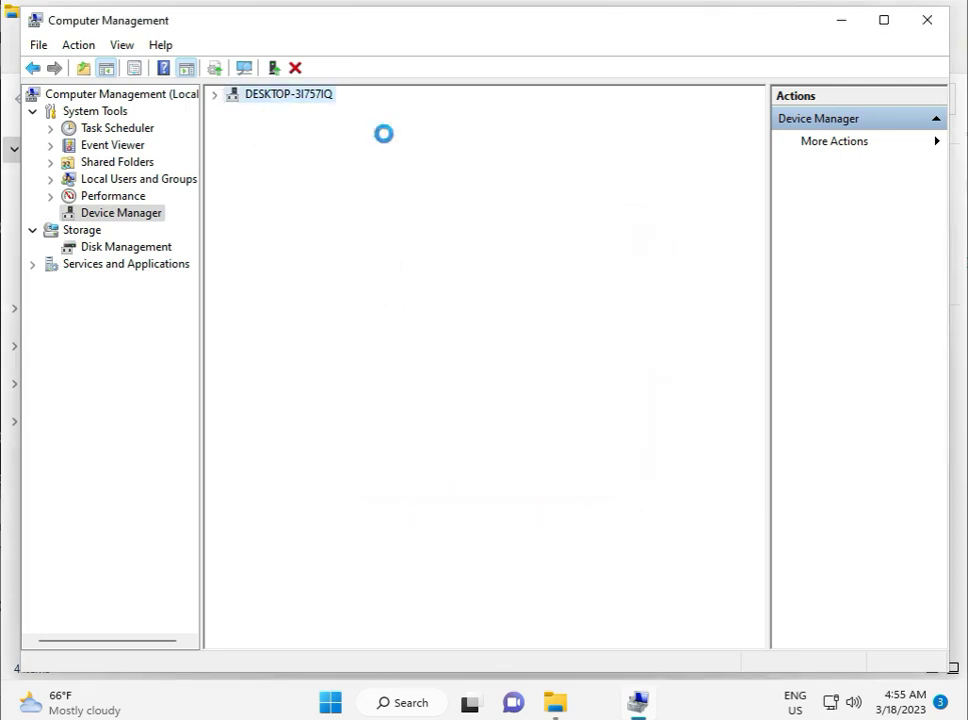
# Step: Uninstall the Microphone (High Definition Audio Device) and scan the computer for hardware changes
pyautogui.click(384, 136)
pyautogui.rightClick(384, 137)
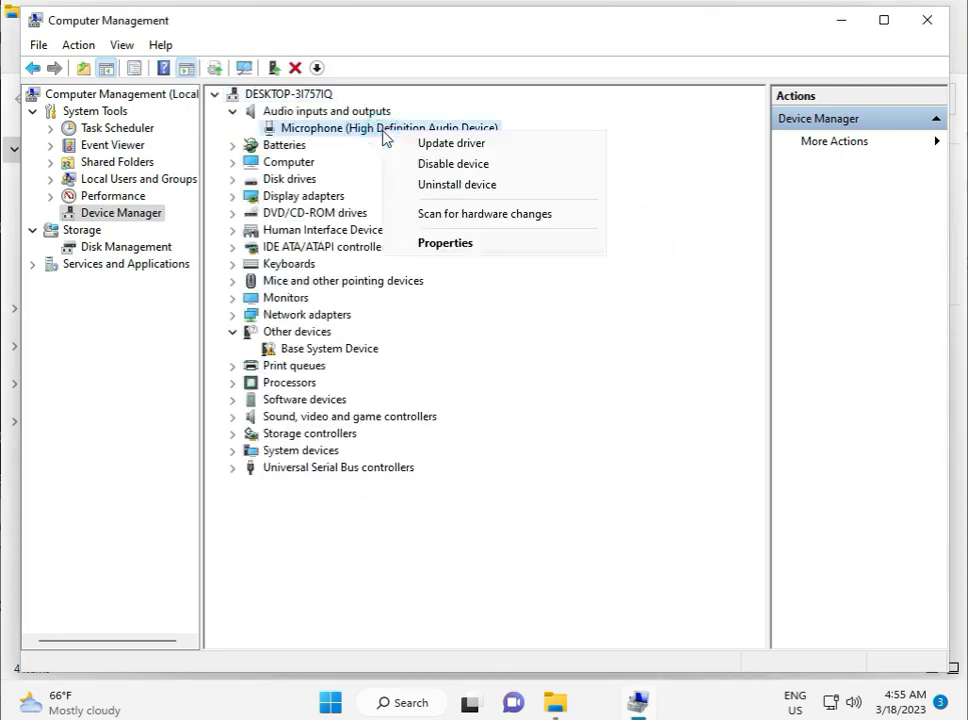
pyautogui.click(444, 185)
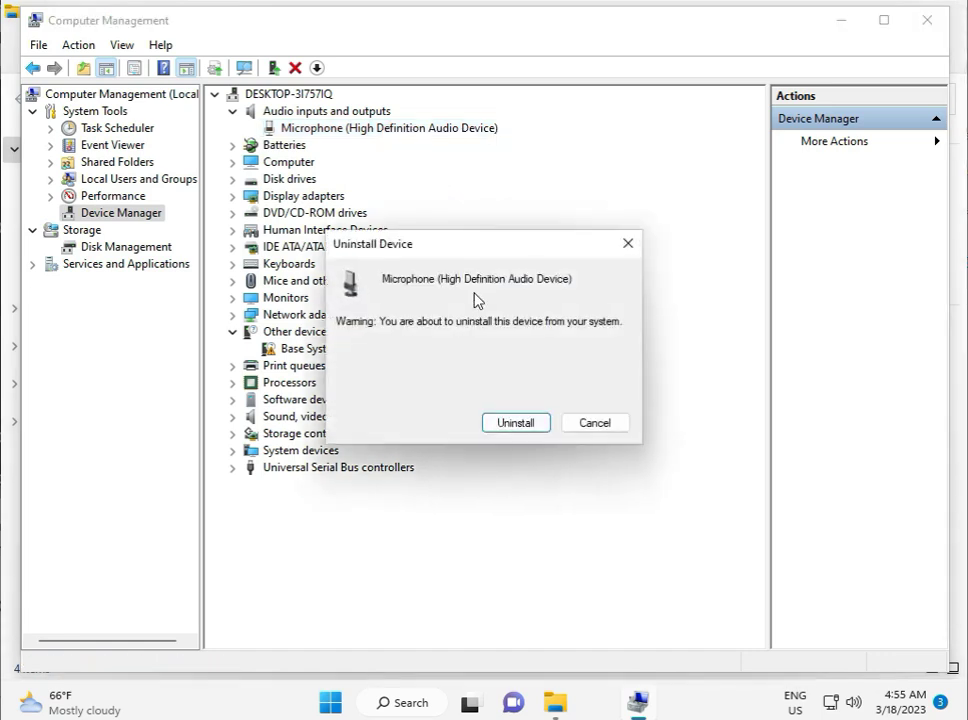
pyautogui.click(508, 425)
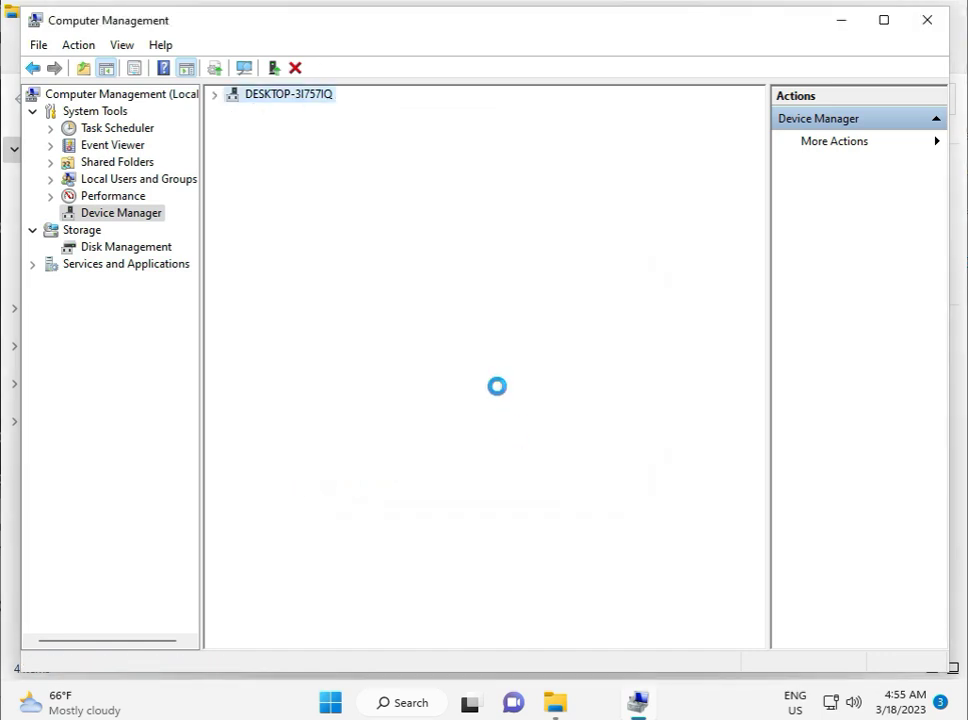
pyautogui.click(214, 70)
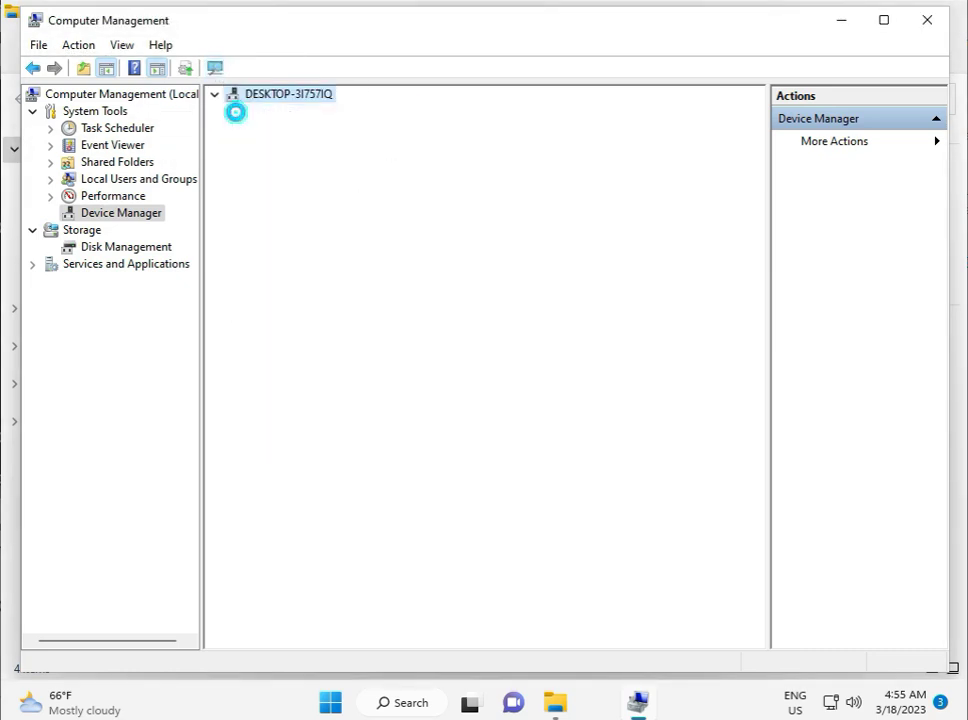
# Step: Examine the reinstalled devices under Audio inputs and outputs, and close Computer Management and File Explorer
pyautogui.click(236, 116)
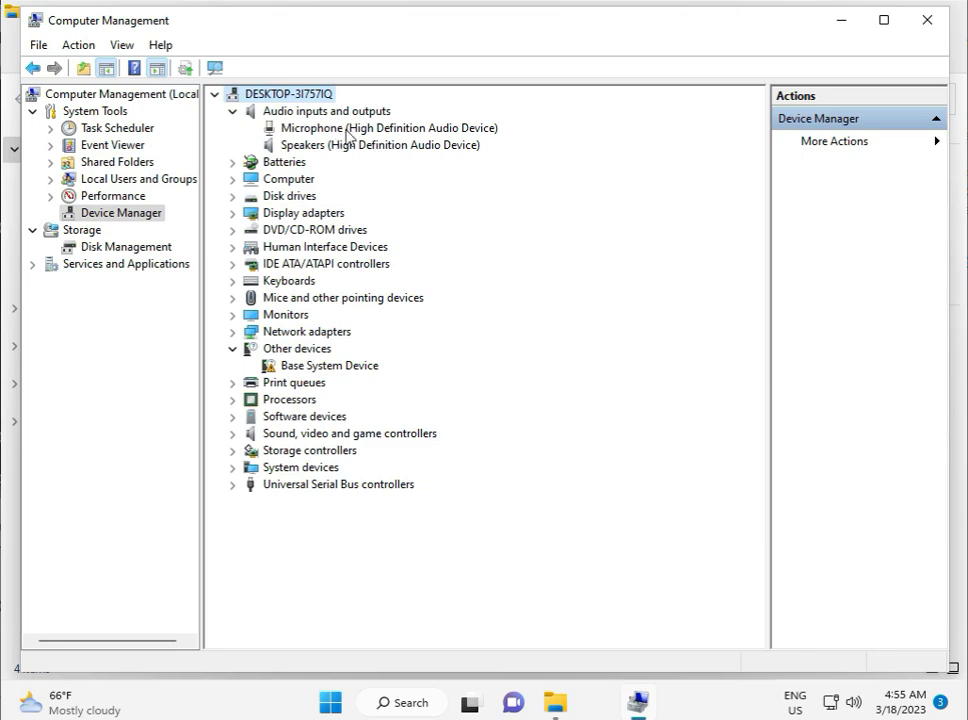
pyautogui.click(914, 24)
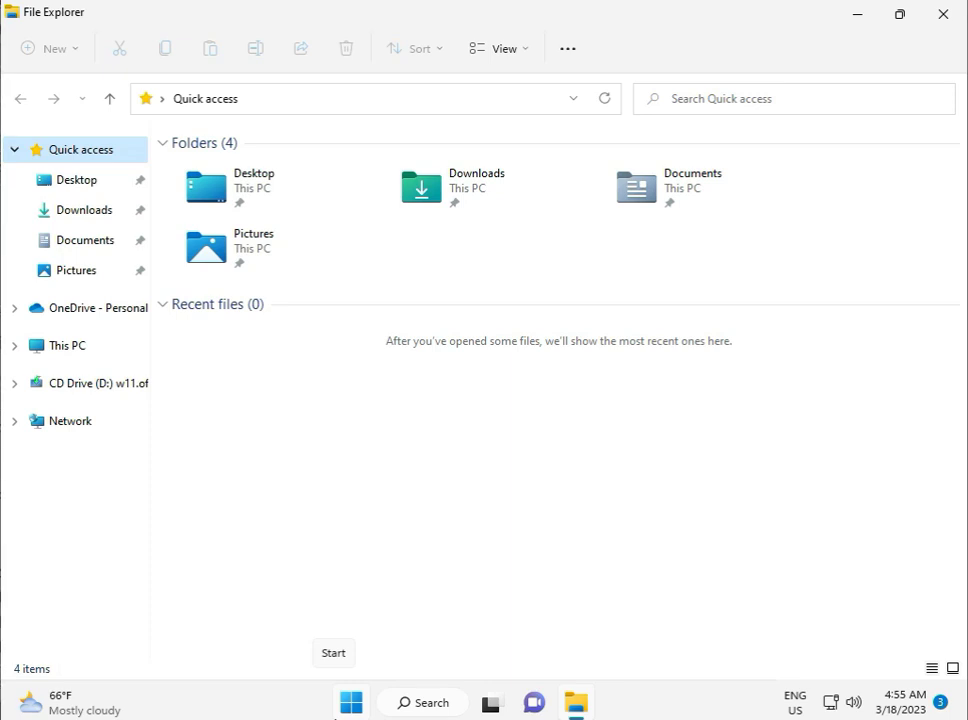
pyautogui.click(943, 15)
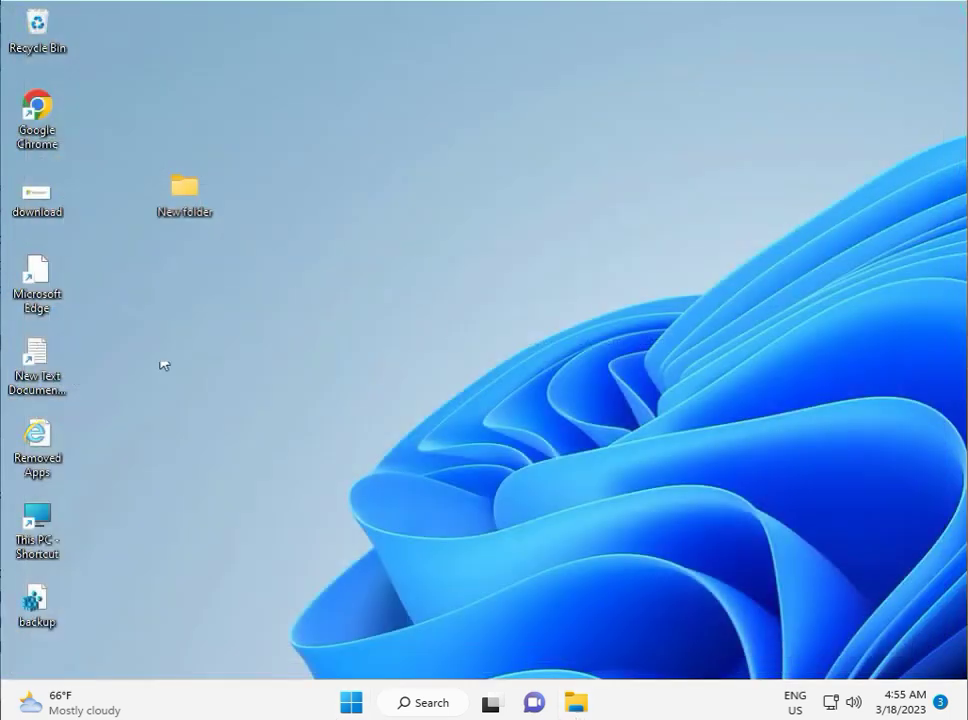
# Step: Search for Control Panel and open the Sound settings in its Hardware and Sound category
pyautogui.click(341, 702)
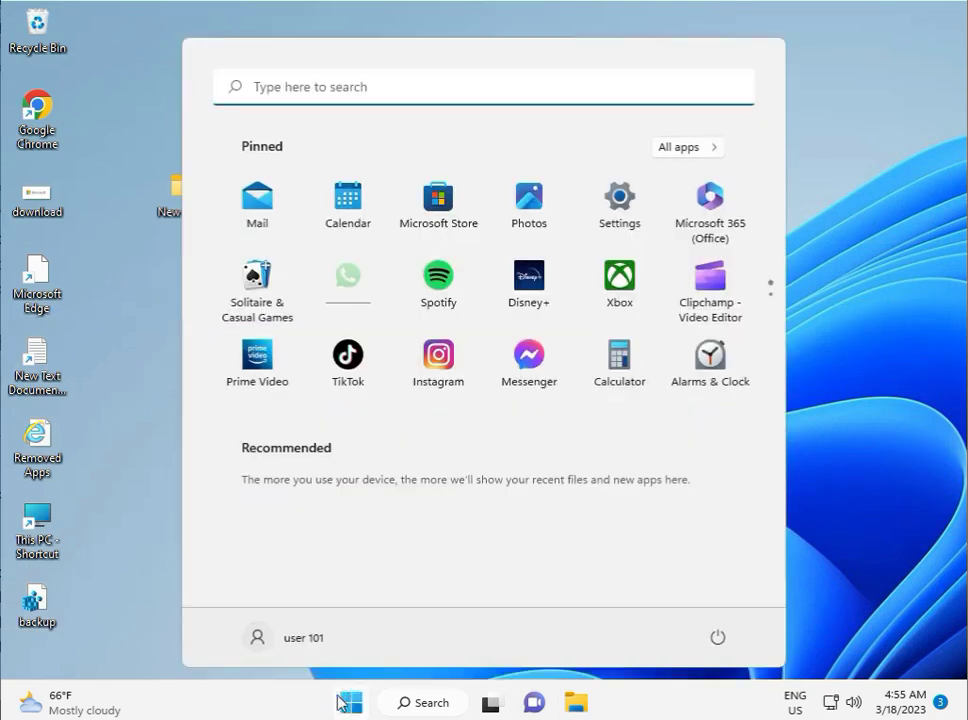
pyautogui.write('con')
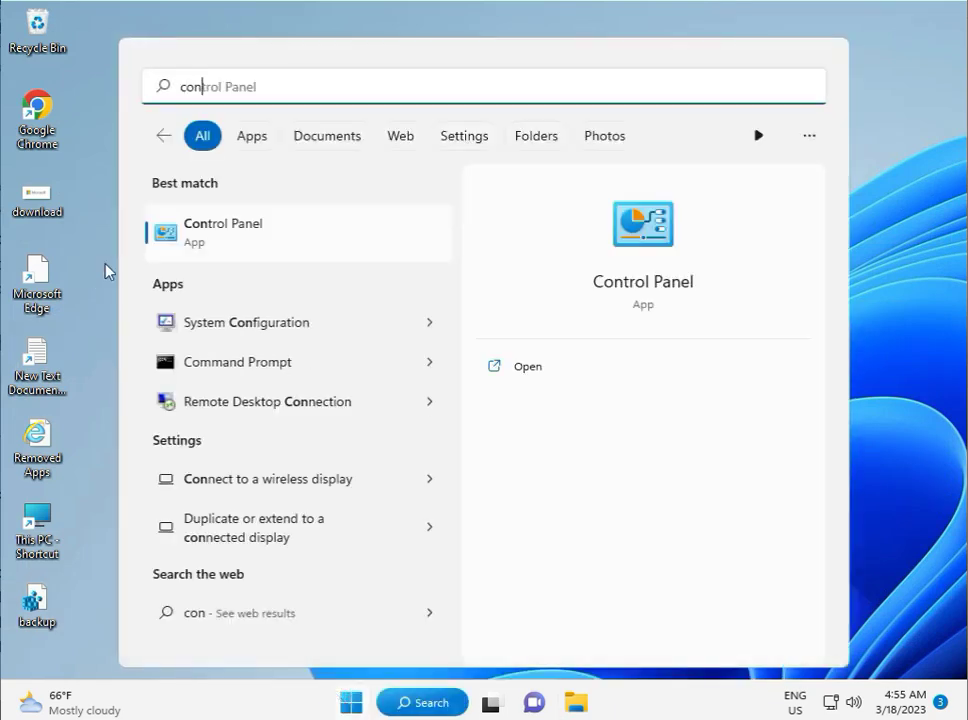
pyautogui.click(190, 255)
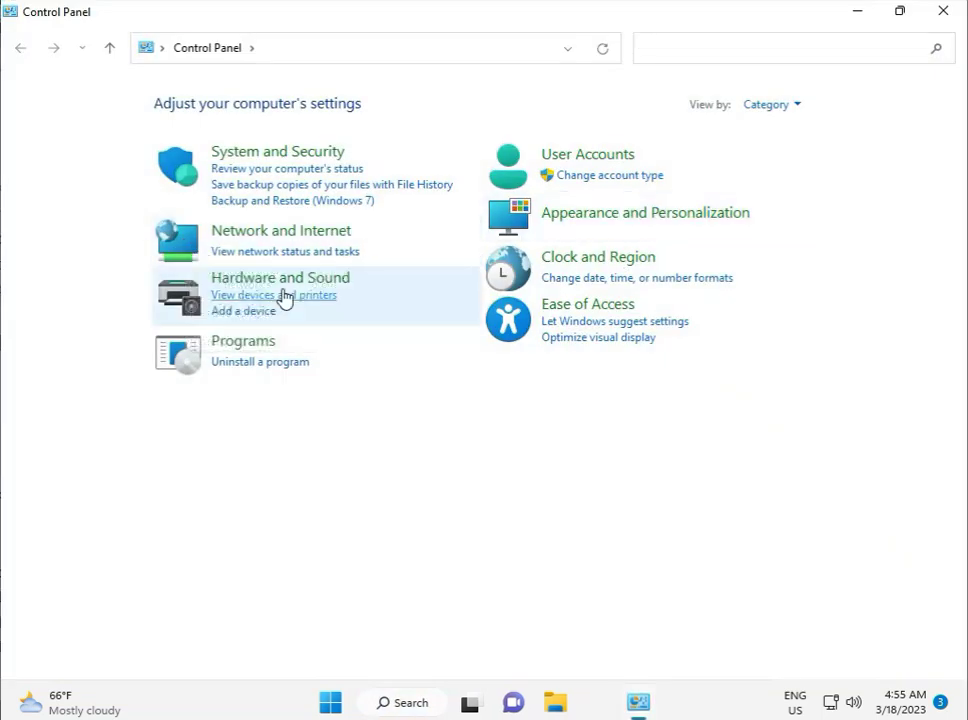
pyautogui.click(294, 280)
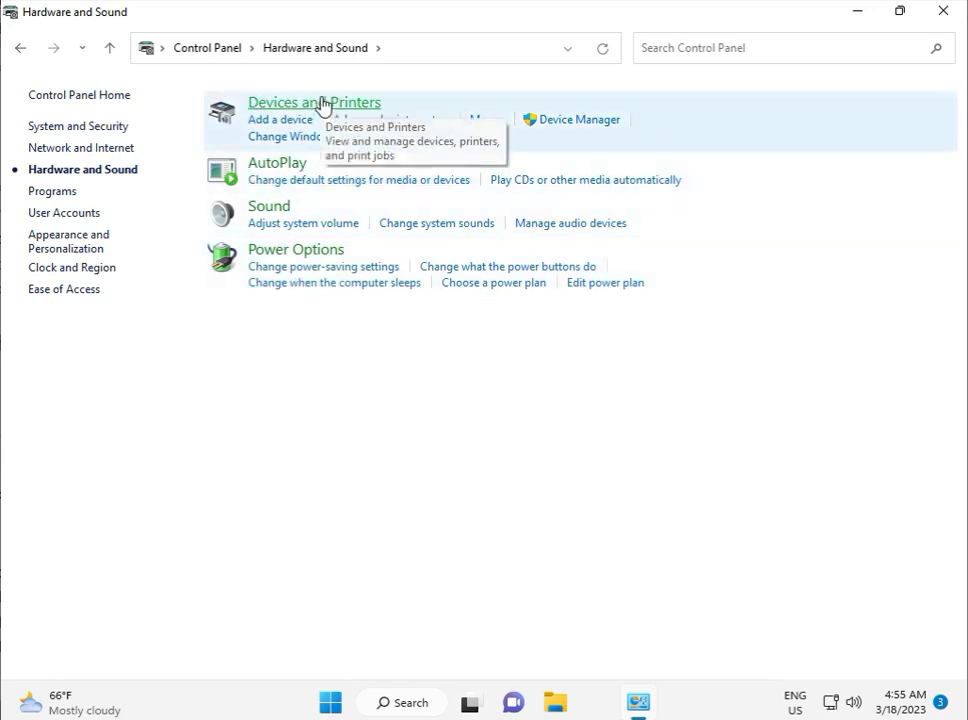
pyautogui.click(284, 212)
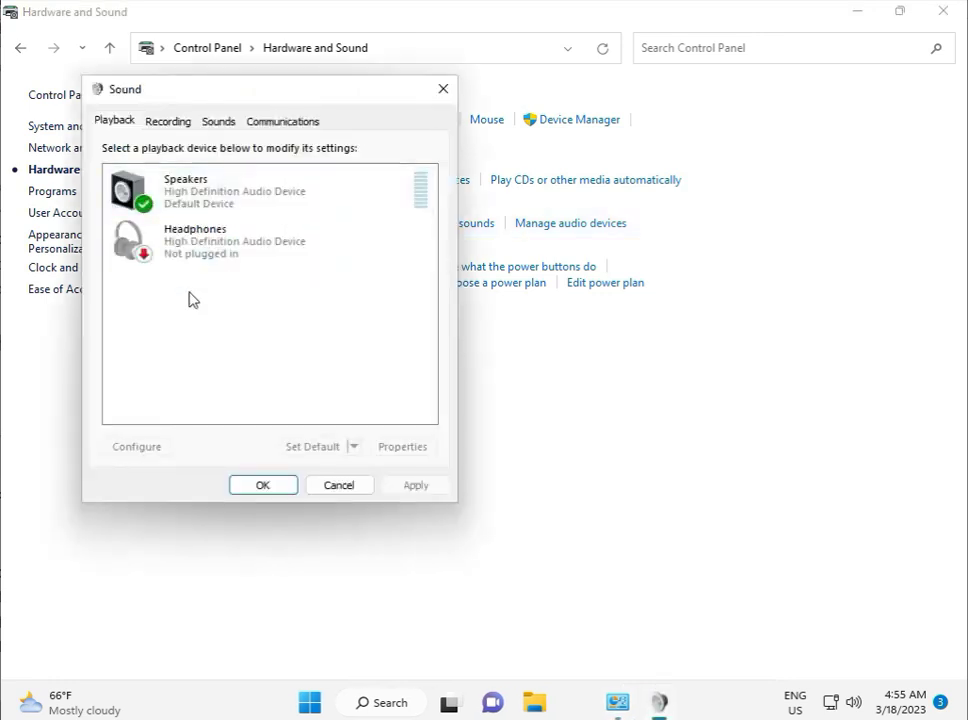
# Step: Open the properties of the Speakers playback device and set the speaker level to 100
pyautogui.click(214, 202)
pyautogui.click(393, 452)
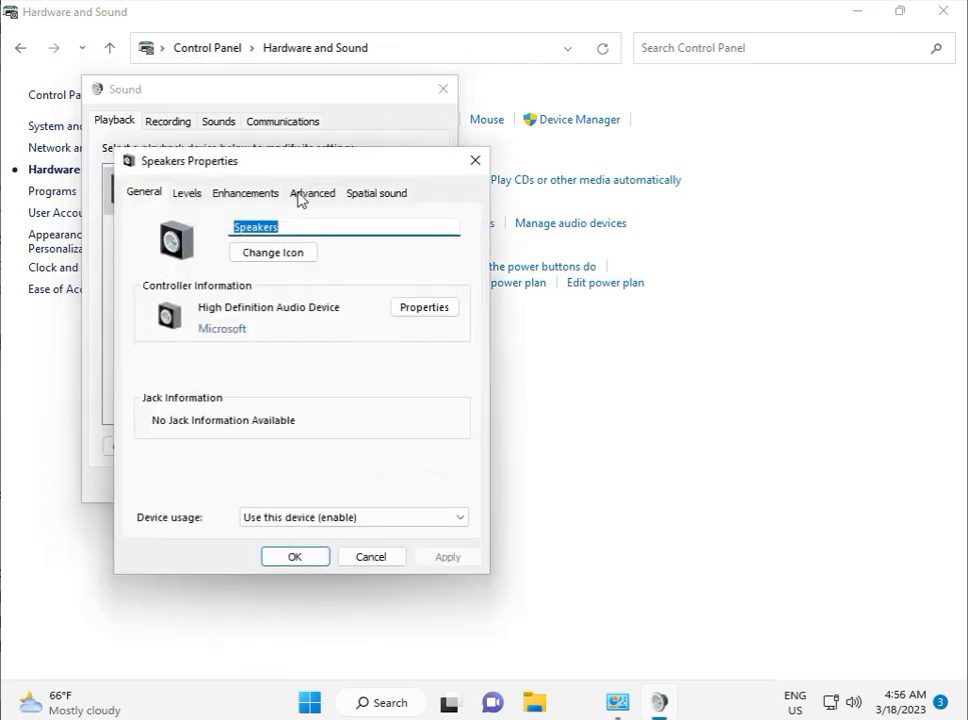
pyautogui.click(300, 195)
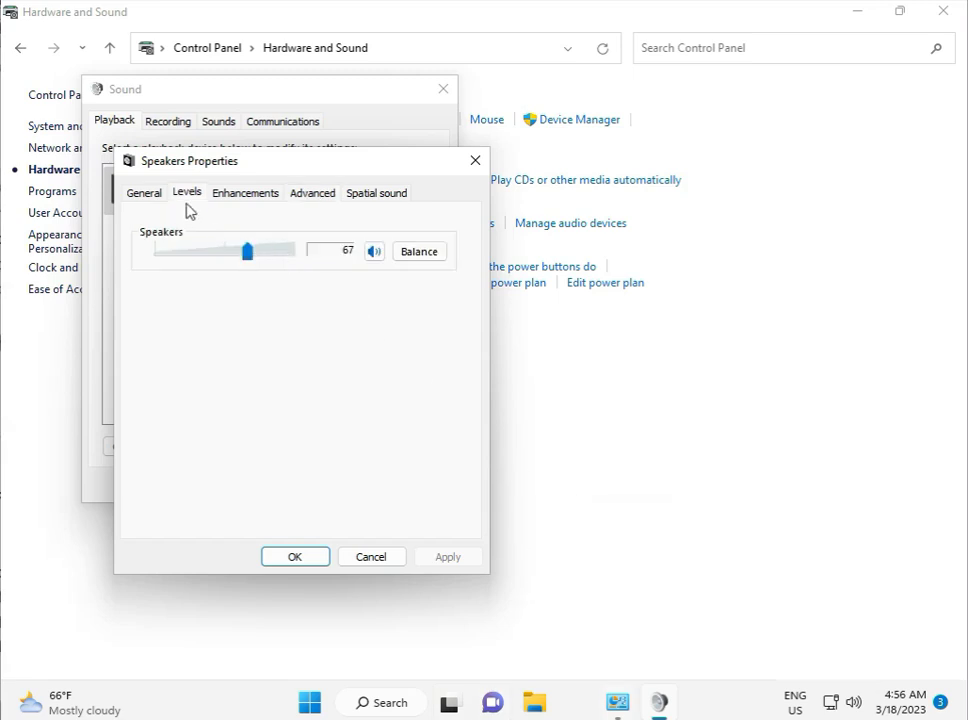
pyautogui.moveTo(256, 262); pyautogui.dragTo(303, 263)
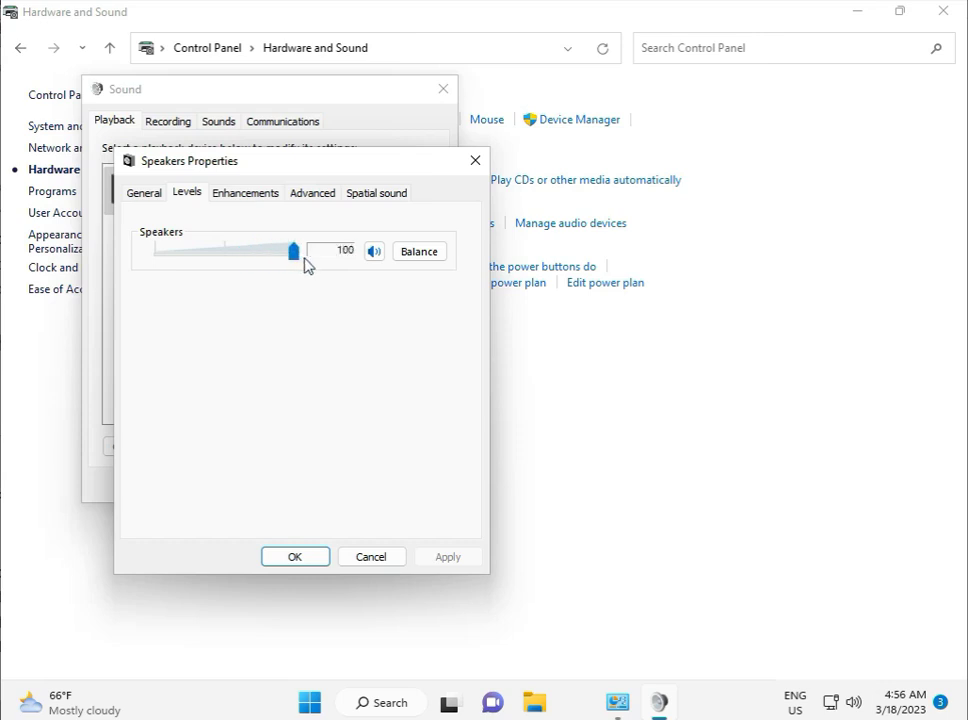
# Step: Switch exclusive control of the Speakers by applications off and on again, and re-enable priority for exclusive mode applications
pyautogui.click(314, 194)
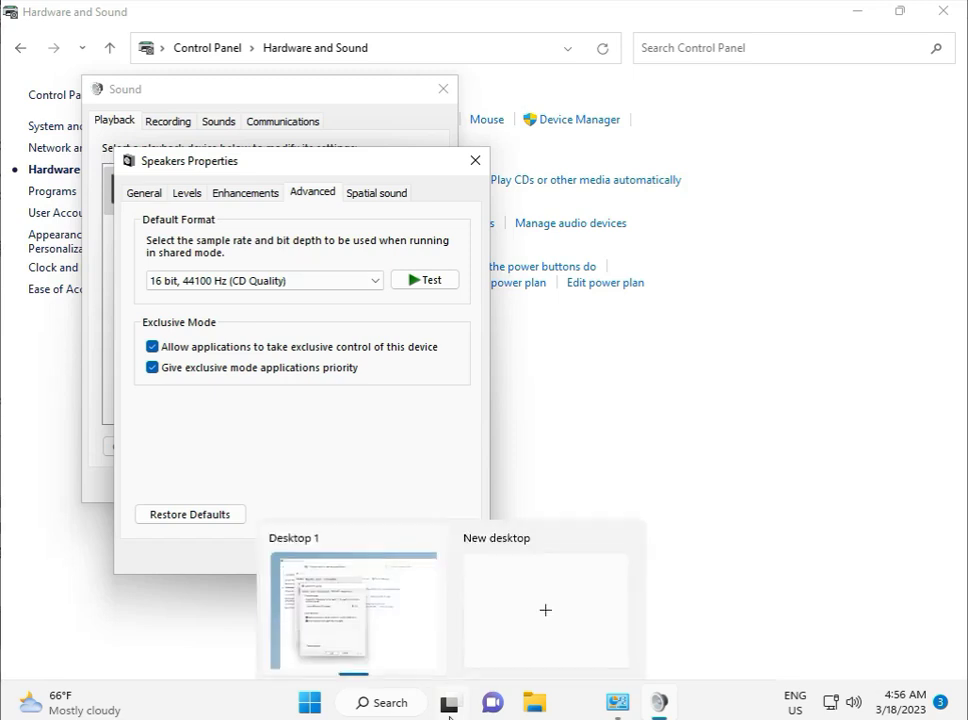
pyautogui.click(152, 346)
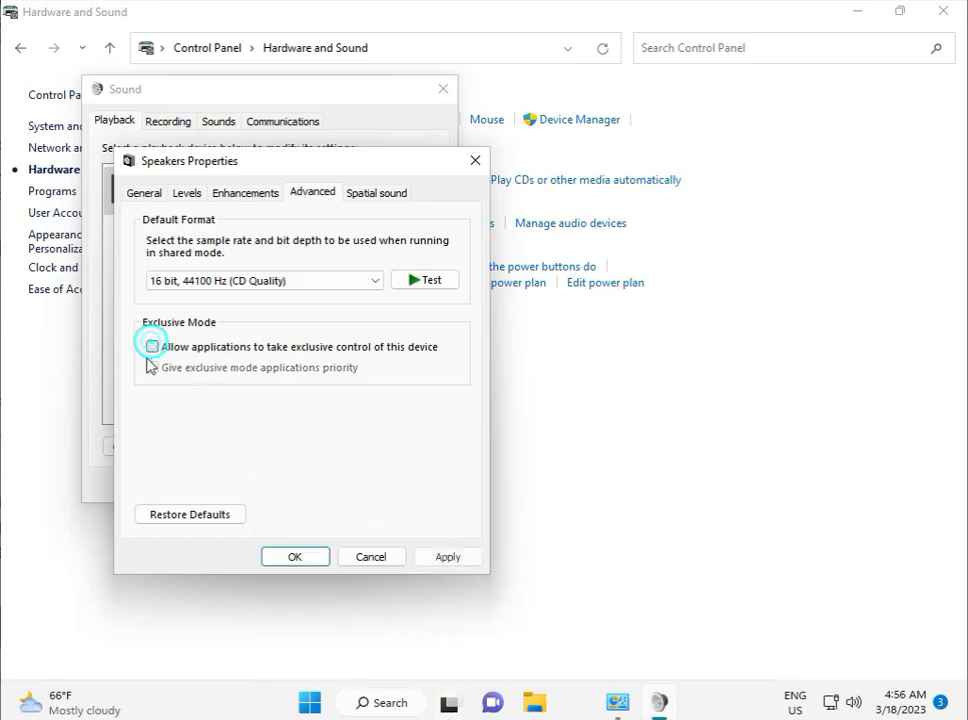
pyautogui.click(151, 346)
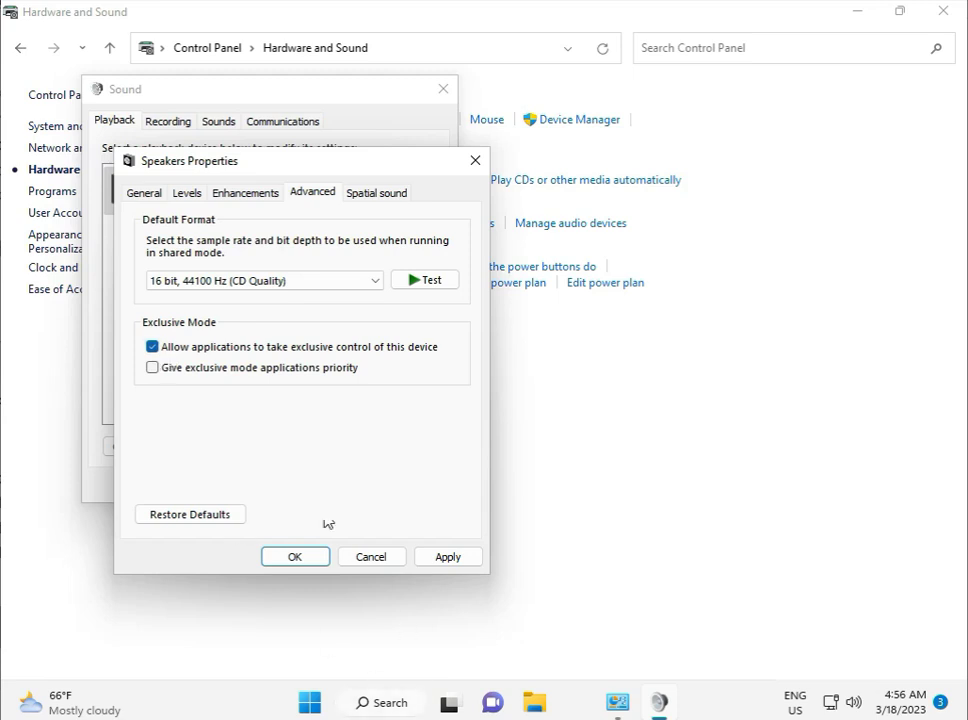
pyautogui.click(152, 367)
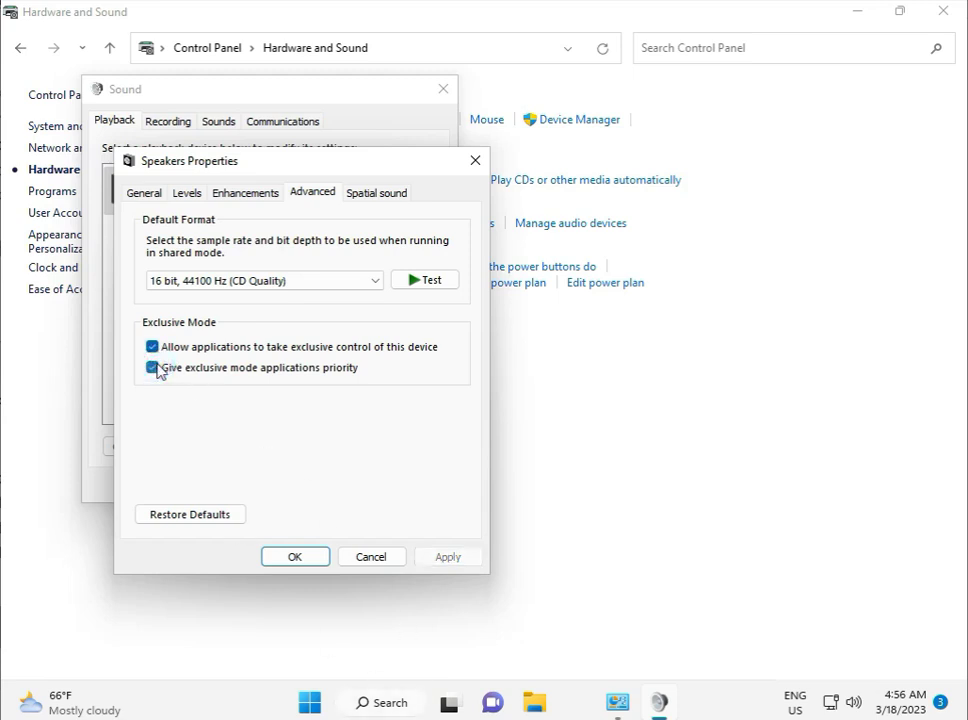
# Step: Confirm the Speakers properties and the Sound settings, and close Control Panel
pyautogui.click(295, 557)
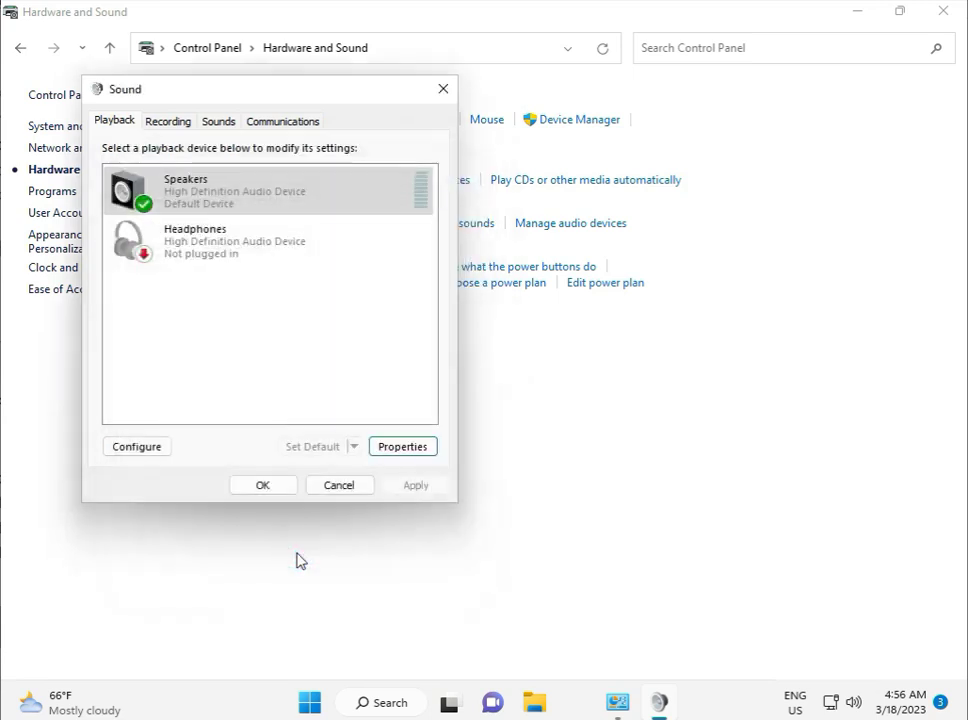
pyautogui.click(266, 486)
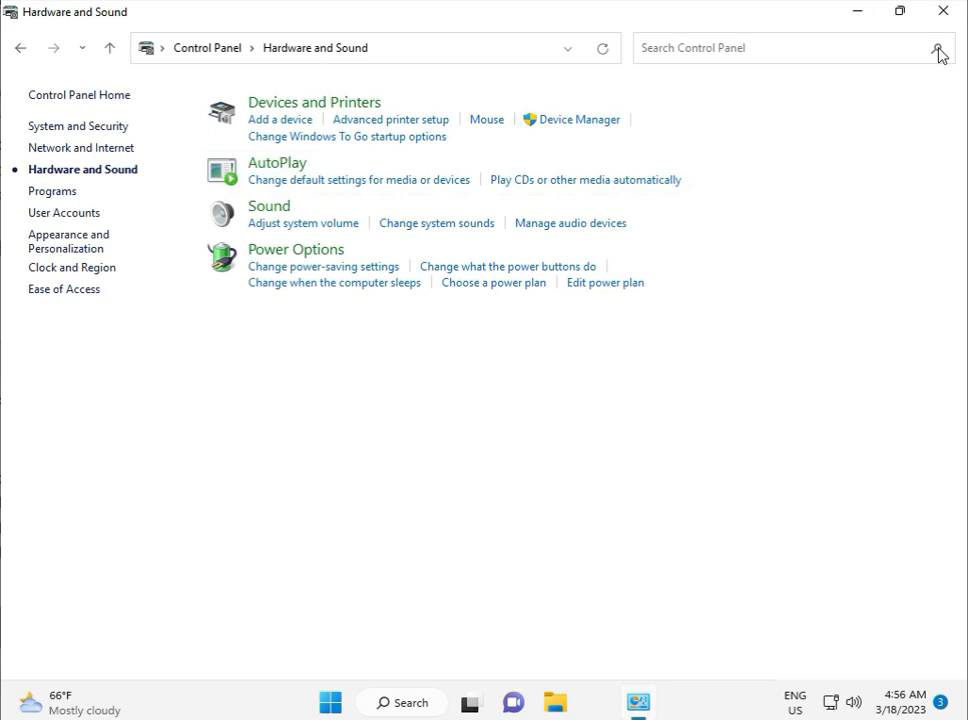
pyautogui.click(943, 12)
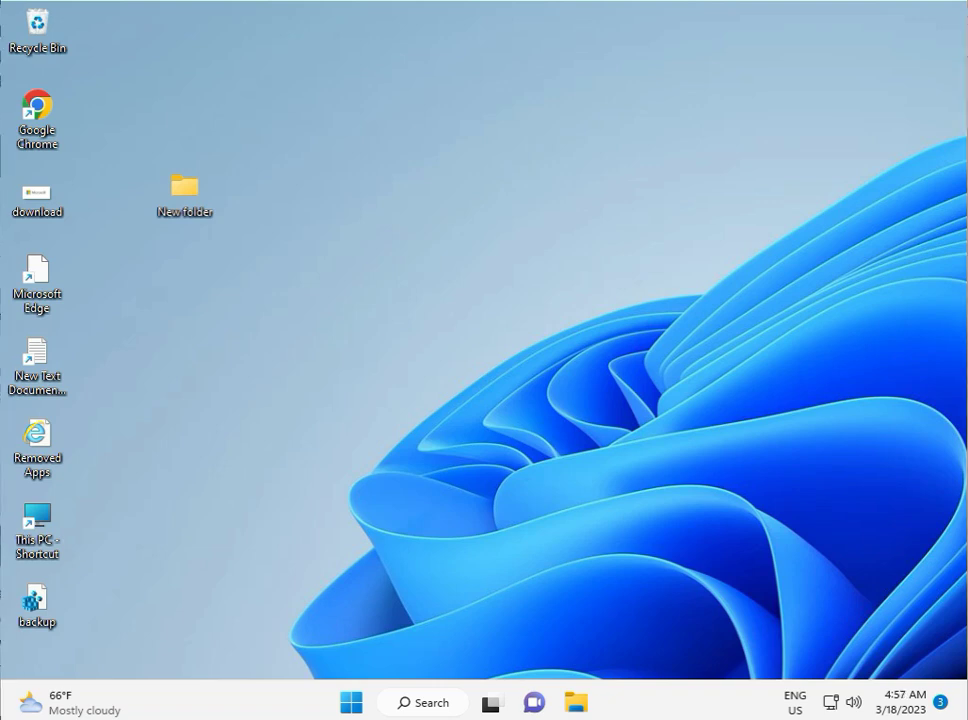
# Step: Reopen Control Panel and go to the Sound settings under Hardware and Sound
pyautogui.click(352, 708)
pyautogui.write('cont')
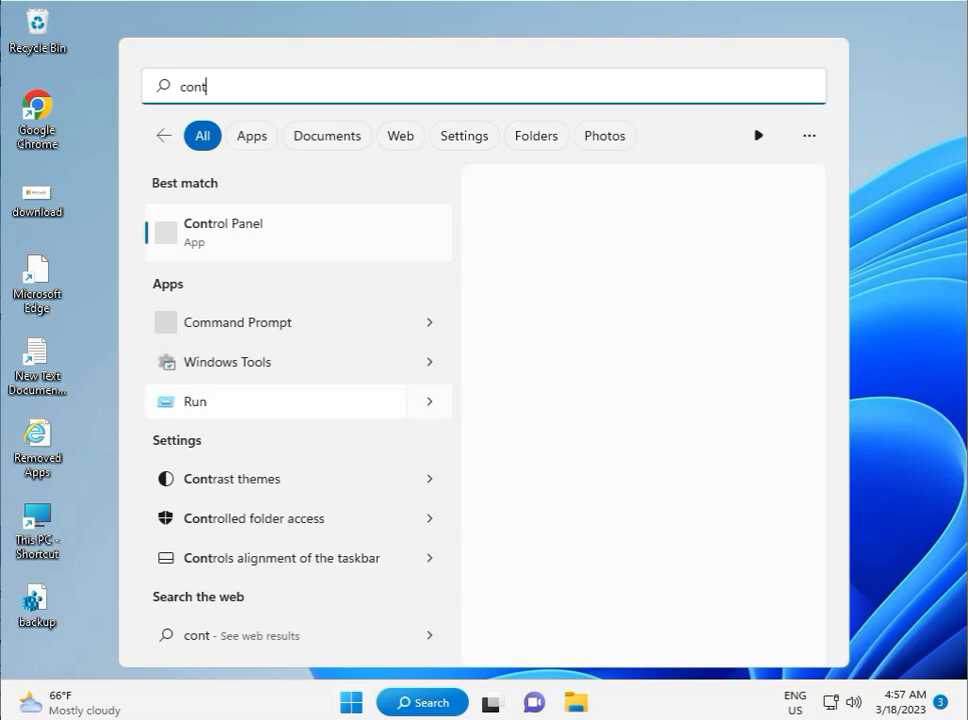
pyautogui.click(240, 222)
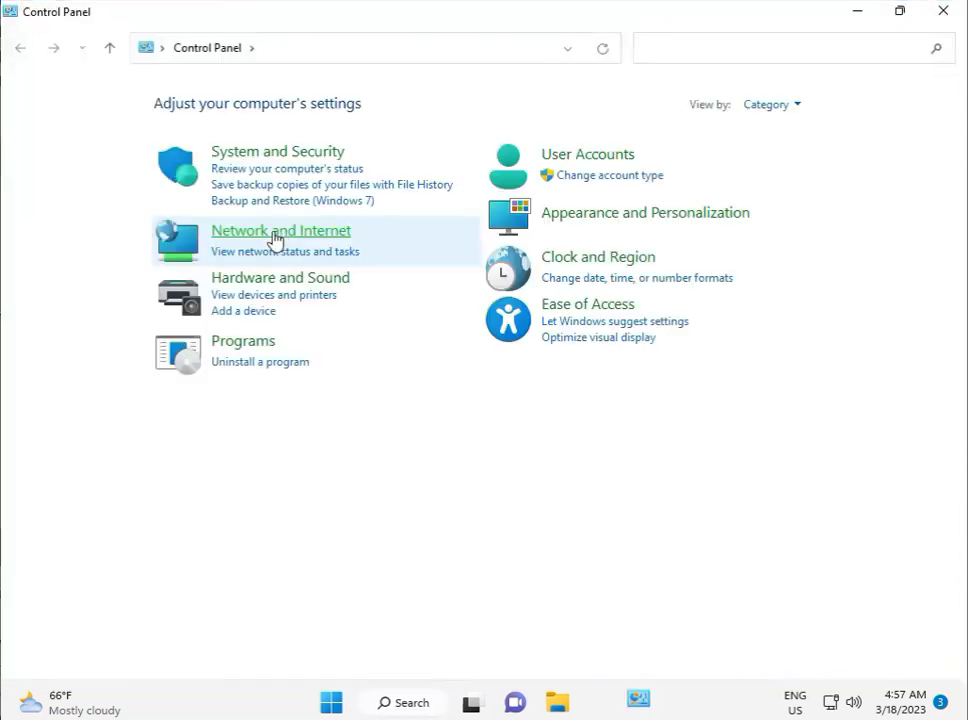
pyautogui.click(317, 266)
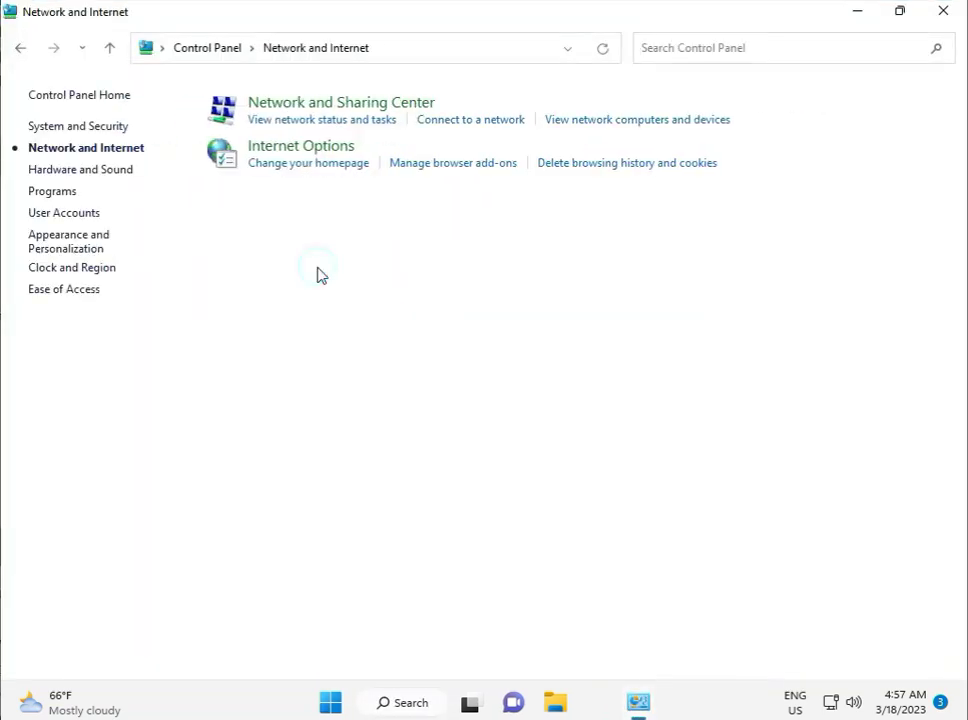
pyautogui.click(210, 48)
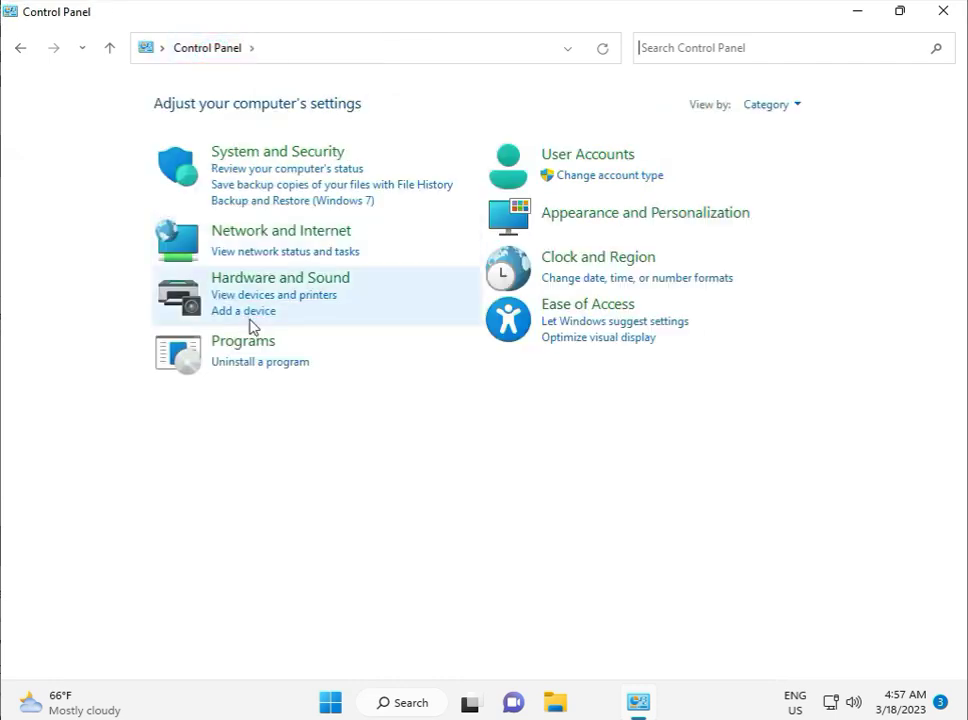
pyautogui.click(285, 278)
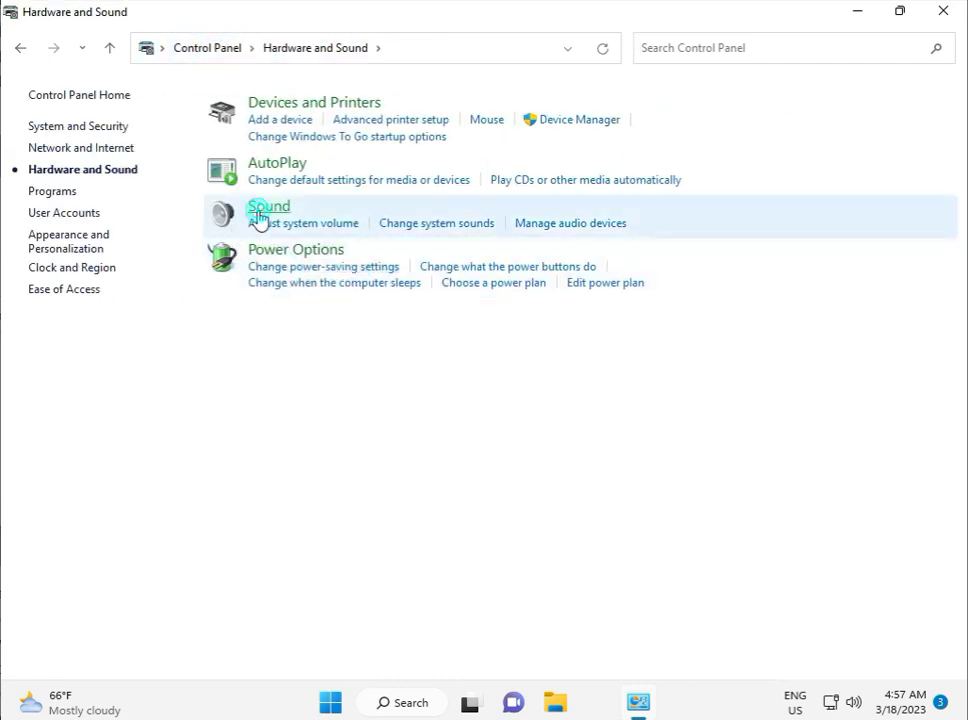
pyautogui.click(257, 214)
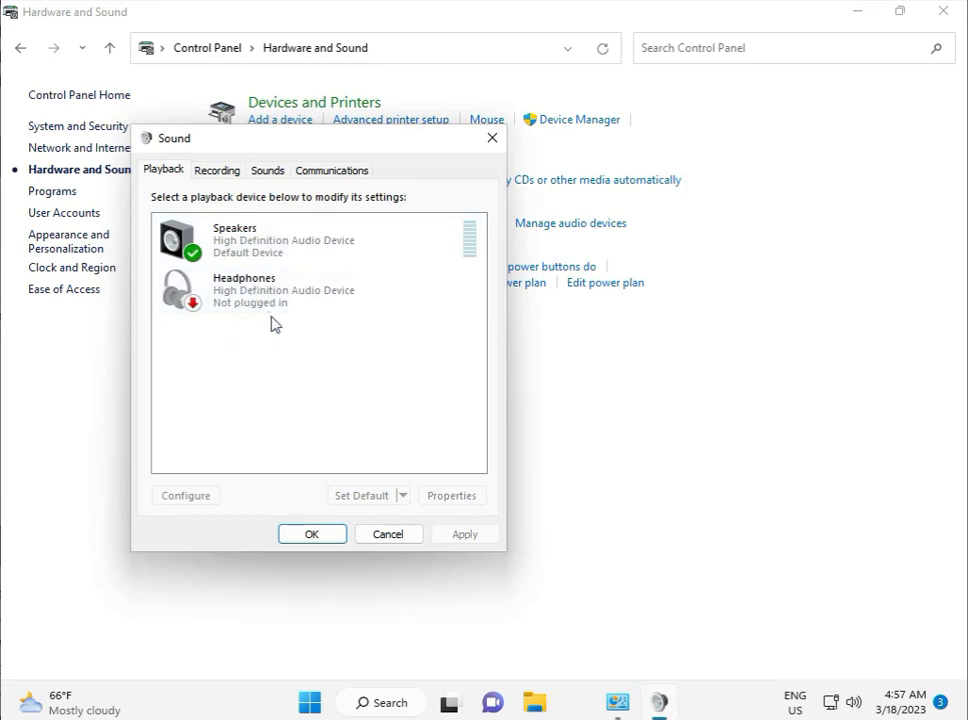
# Step: View the properties of the Headphones playback device, and close the Sound settings and Control Panel
pyautogui.click(265, 288)
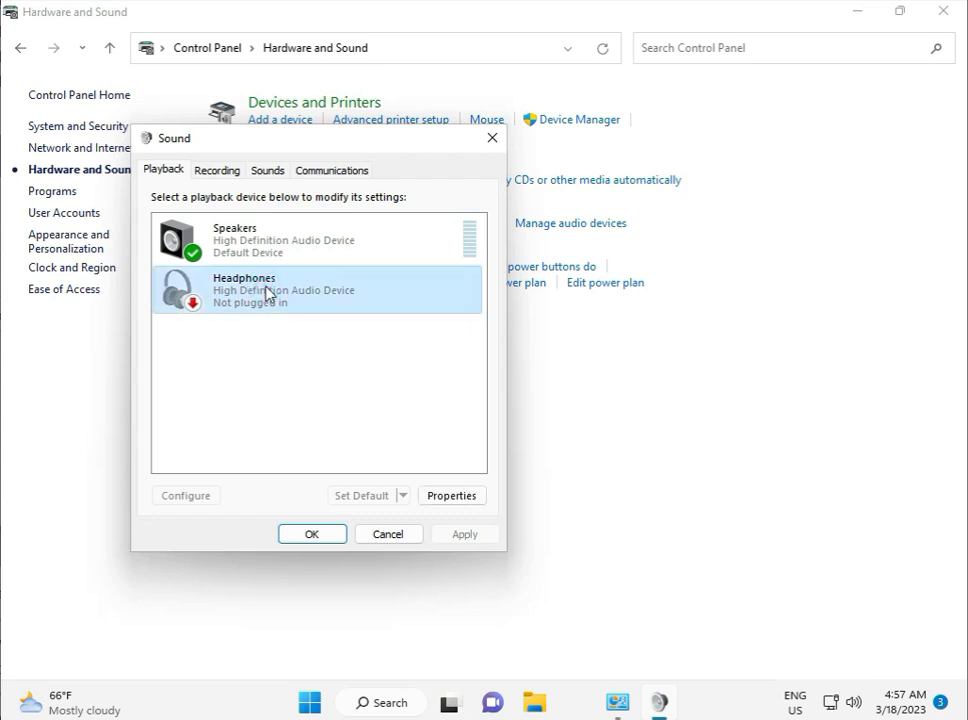
pyautogui.click(451, 497)
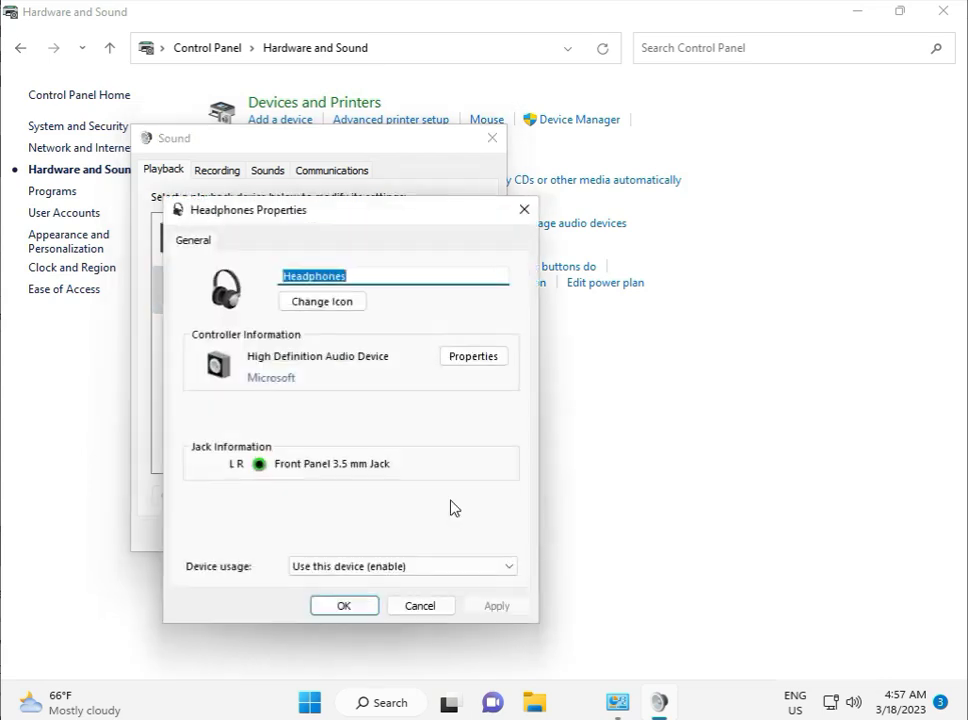
pyautogui.click(346, 605)
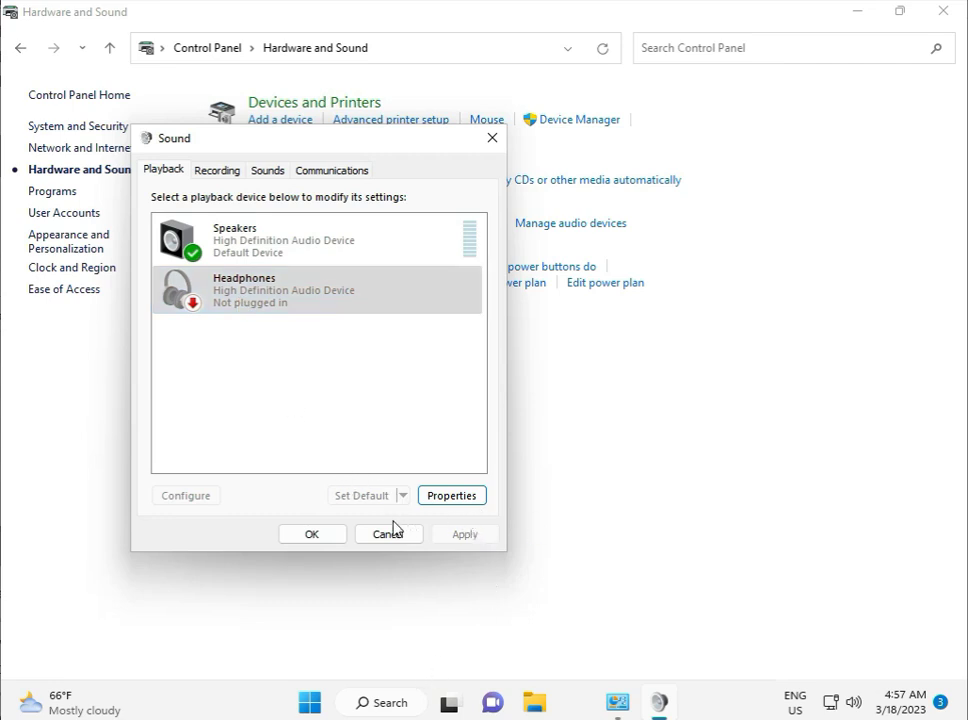
pyautogui.click(318, 537)
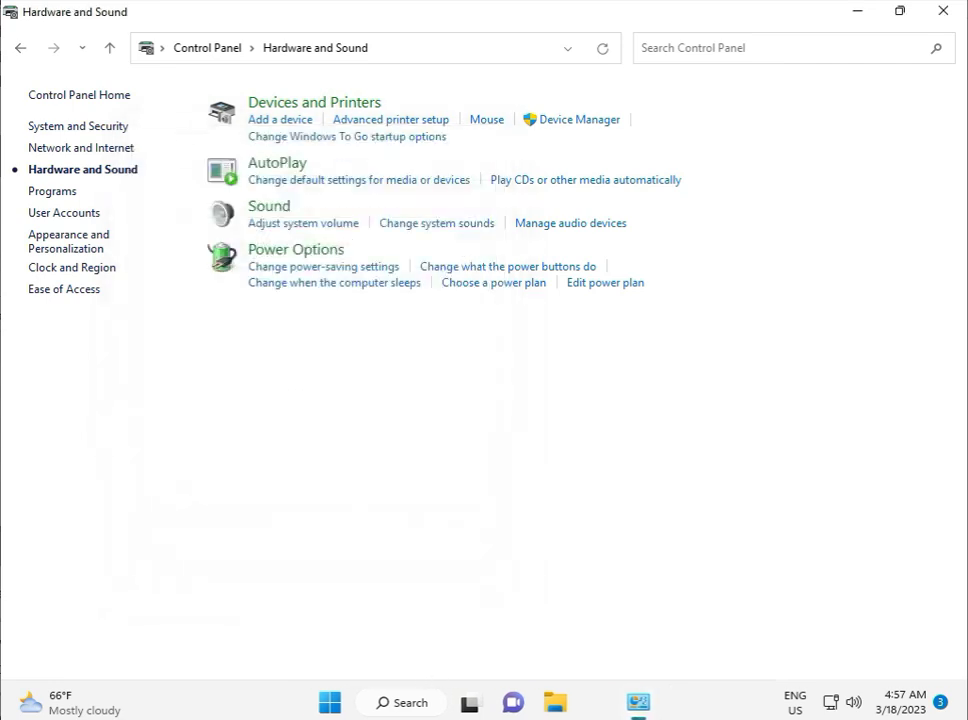
pyautogui.click(940, 12)
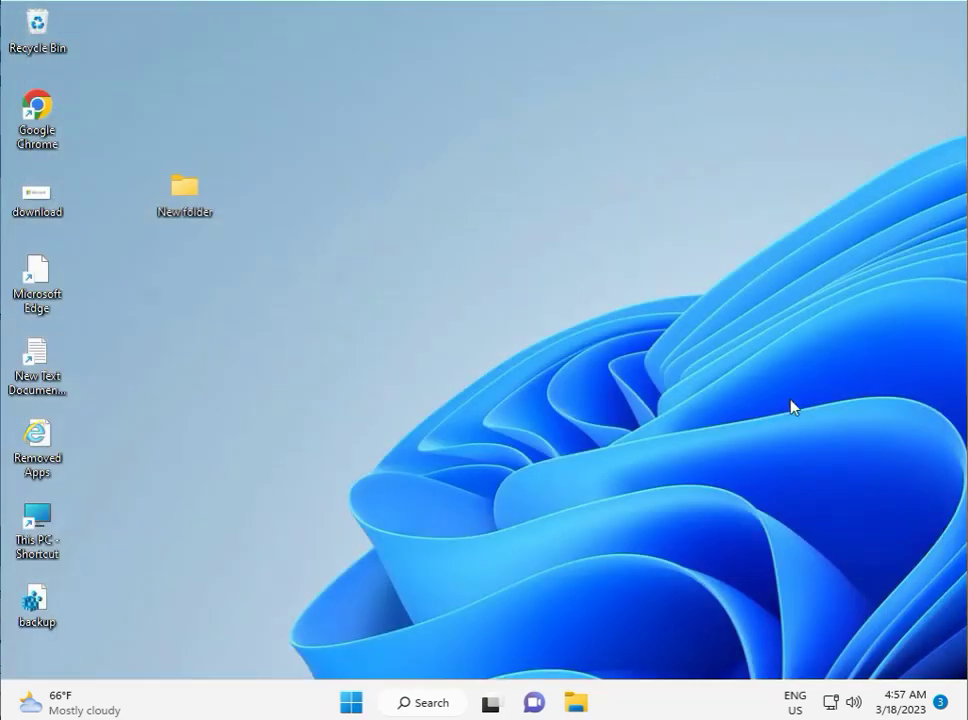